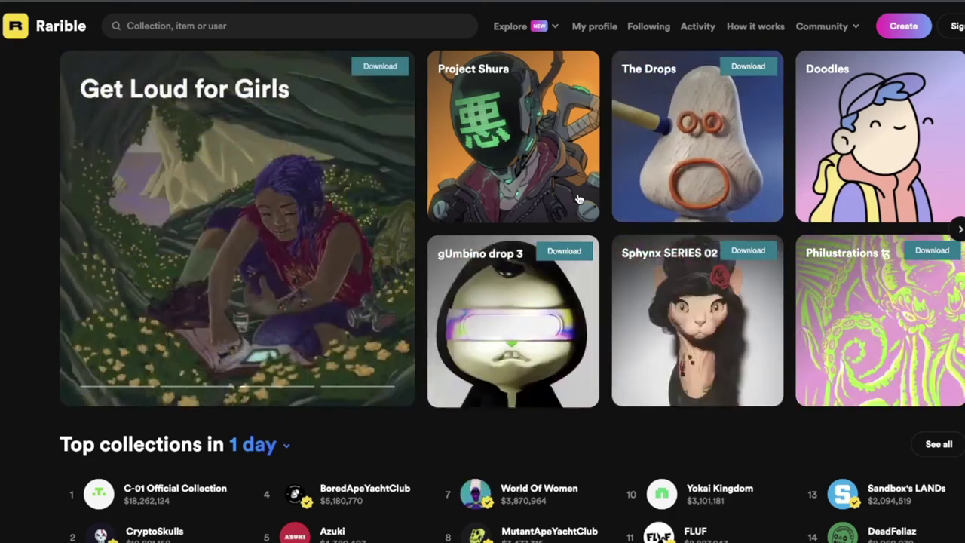
# Browse down the Rarible homepage and open a collection page.
pyautogui.scroll(-3, 413, 99)
pyautogui.scroll(-1, 324, 73)
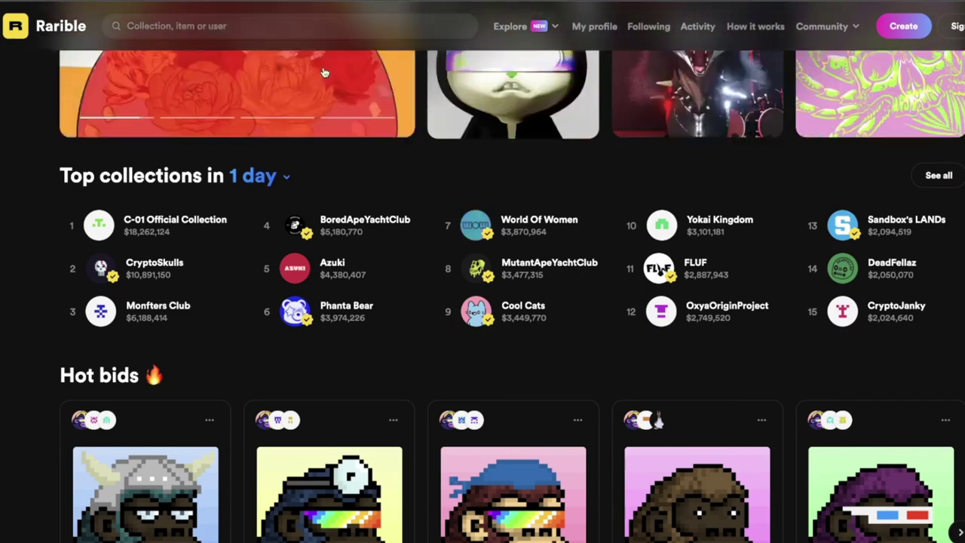
pyautogui.scroll(-5, 237, 109)
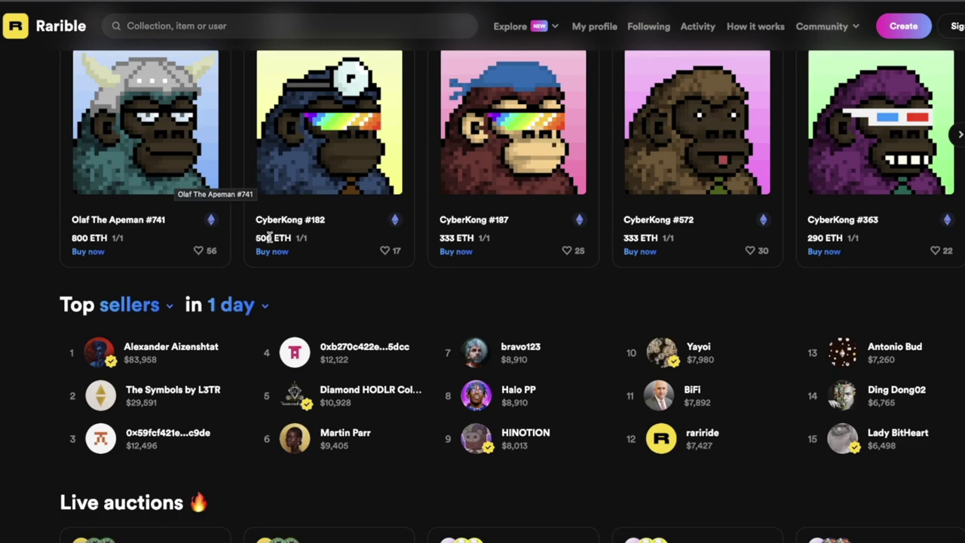
pyautogui.scroll(-2, 267, 238)
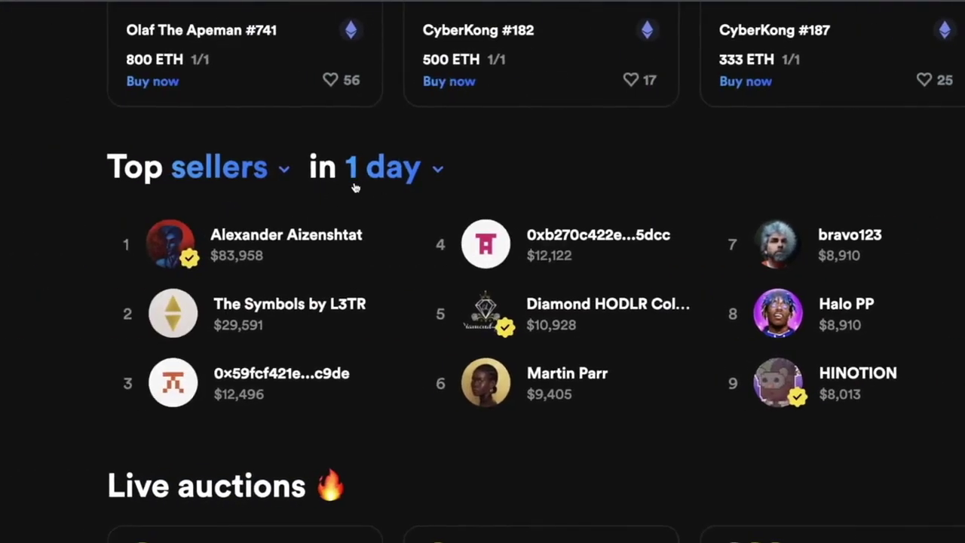
pyautogui.scroll(-3, 323, 267)
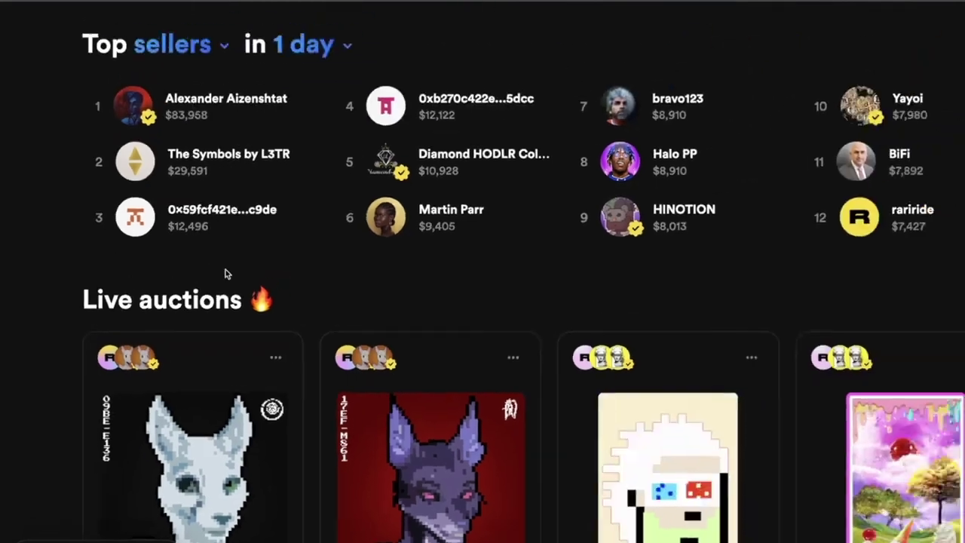
pyautogui.scroll(-2, 225, 273)
pyautogui.scroll(-1, 226, 272)
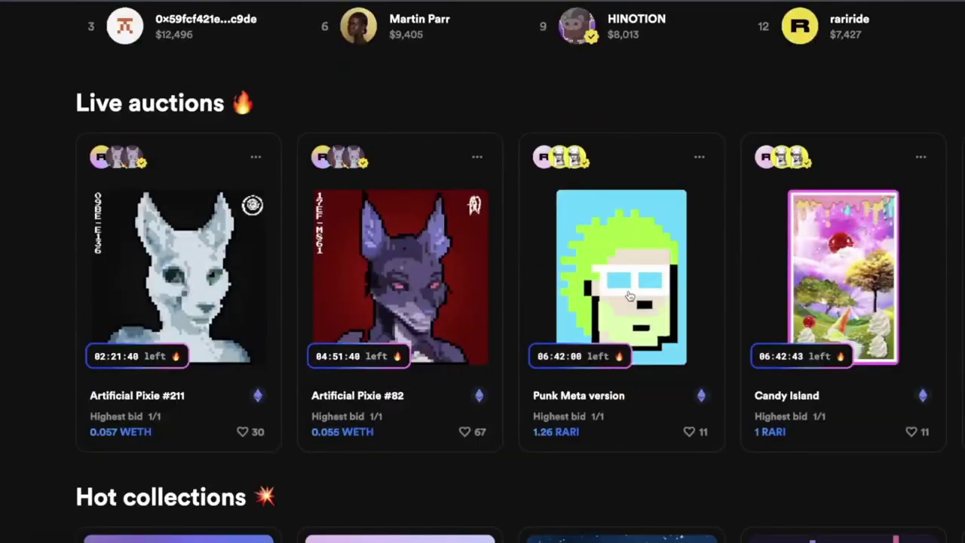
pyautogui.hscroll(2, 630, 296)
pyautogui.hscroll(2, 630, 296)
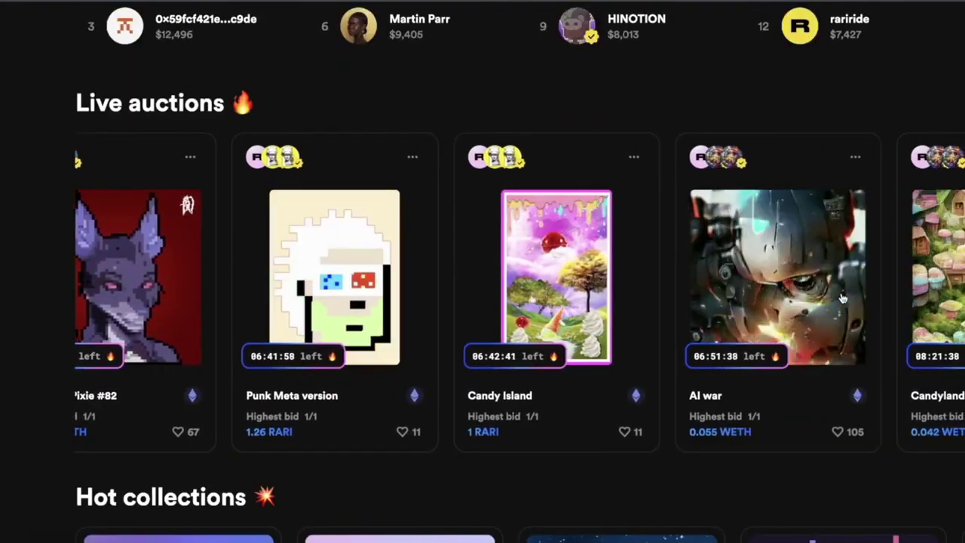
pyautogui.scroll(-5, 746, 465)
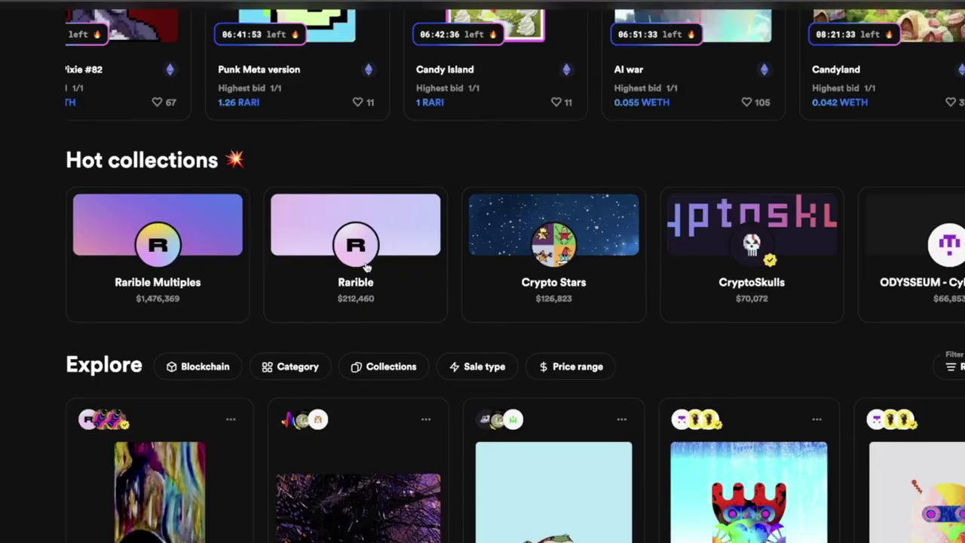
pyautogui.click(403, 268)
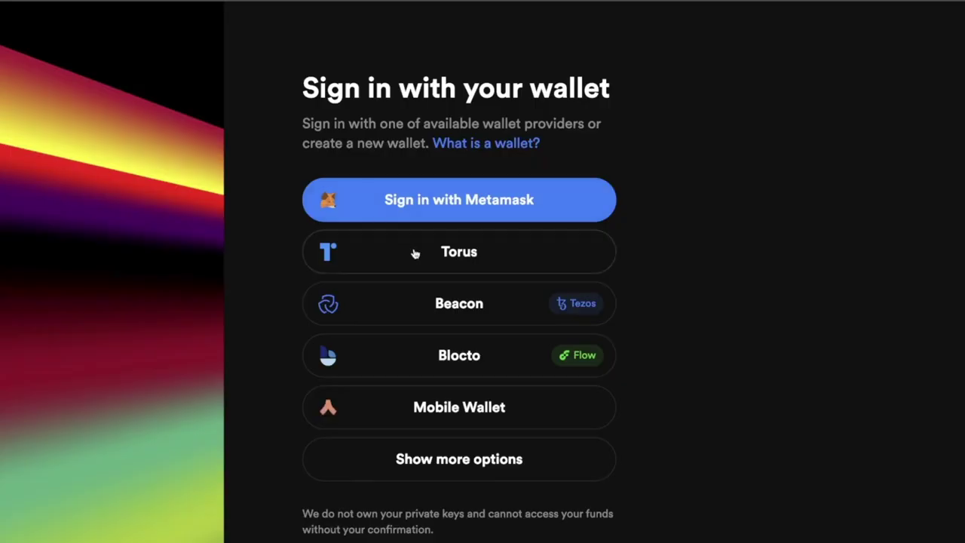
# Expand the wallet list to reveal Portis, Coinbase, MyEtherWallet and Fortmatic.
pyautogui.click(443, 467)
pyautogui.scroll(-3, 448, 396)
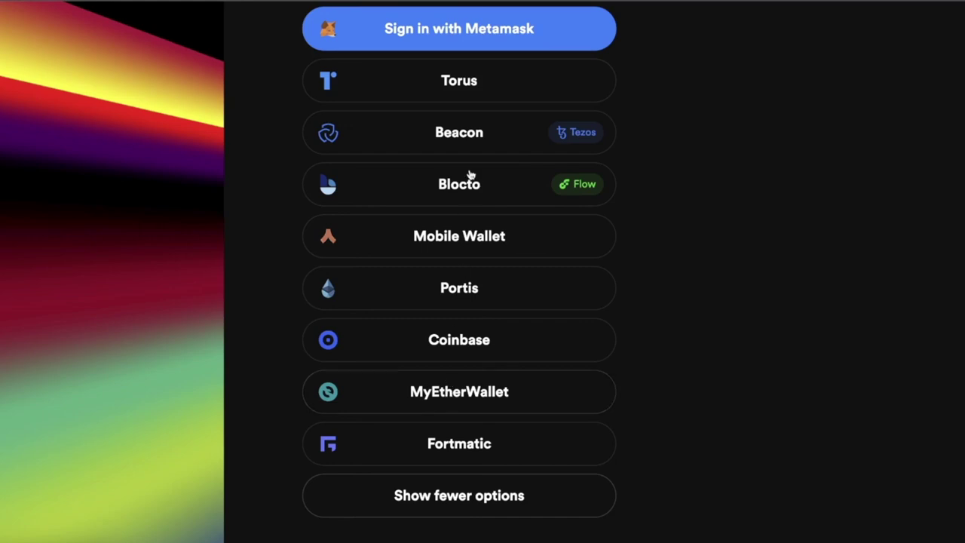
pyautogui.scroll(2, 473, 162)
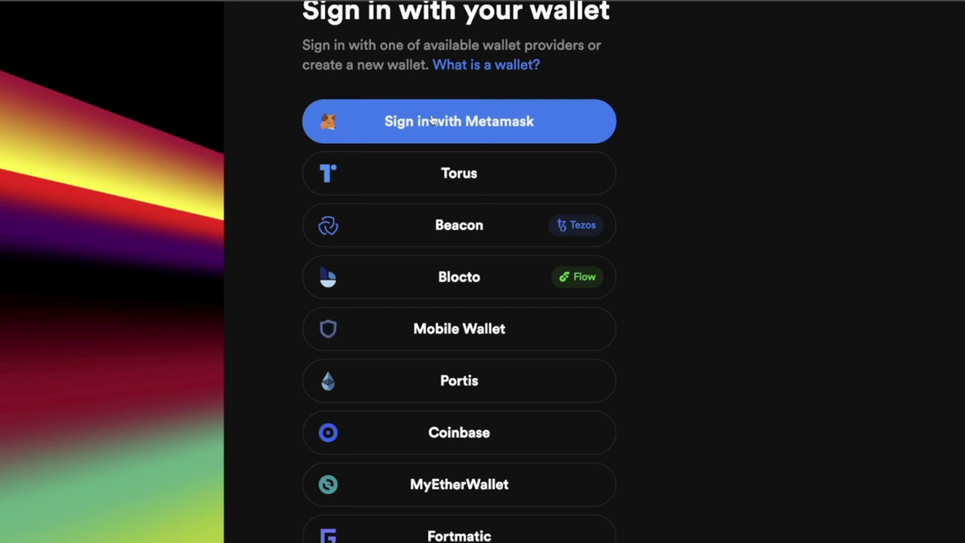
# Connect the MetaMask wallet and confirm its 0.0014 ETH balance before closing the popup.
pyautogui.click(435, 125)
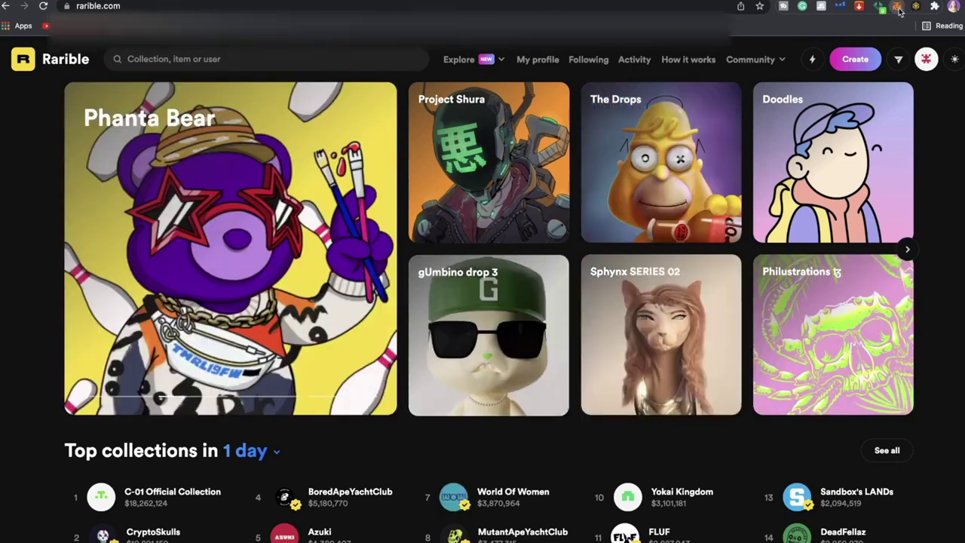
pyautogui.click(898, 9)
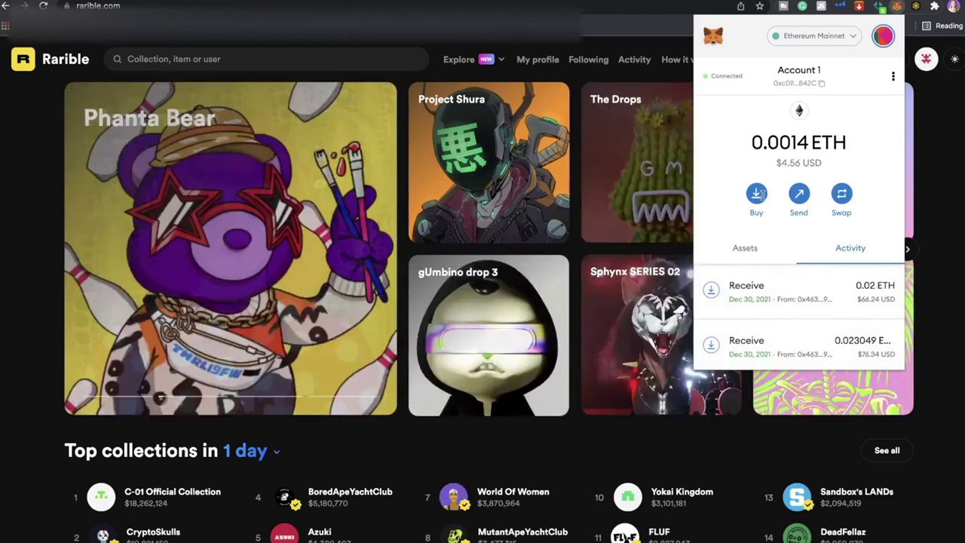
pyautogui.click(951, 134)
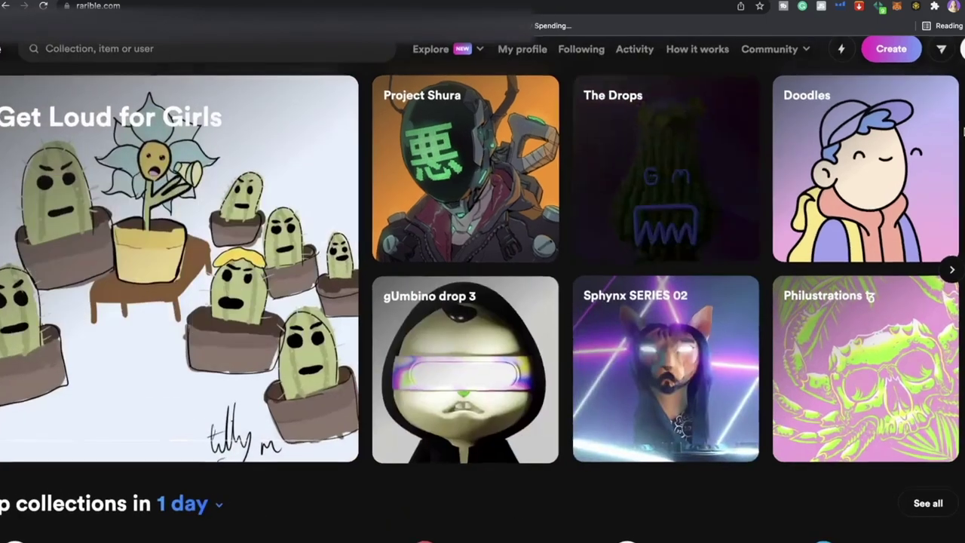
# Return to the top and open the Choose Blockchain page via Create.
pyautogui.scroll(1, 884, 67)
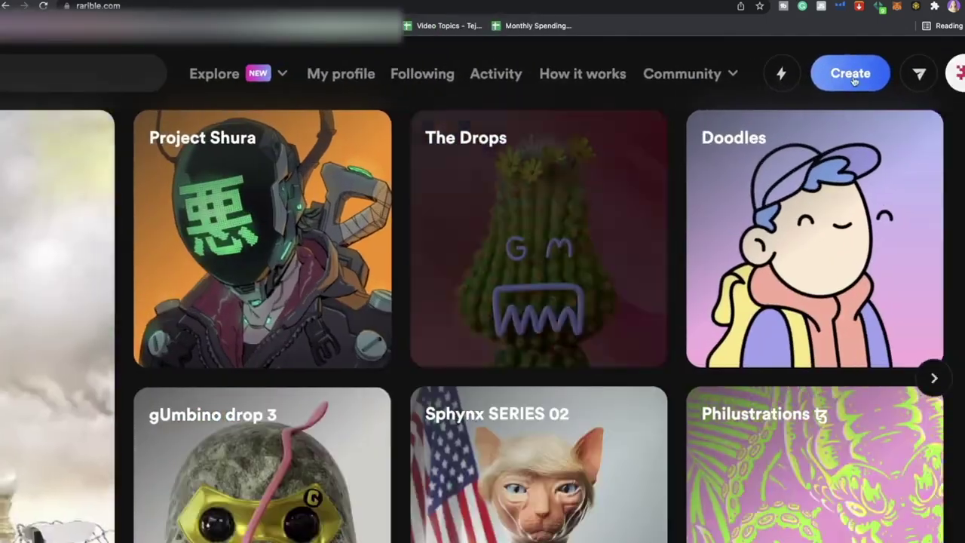
pyautogui.click(888, 64)
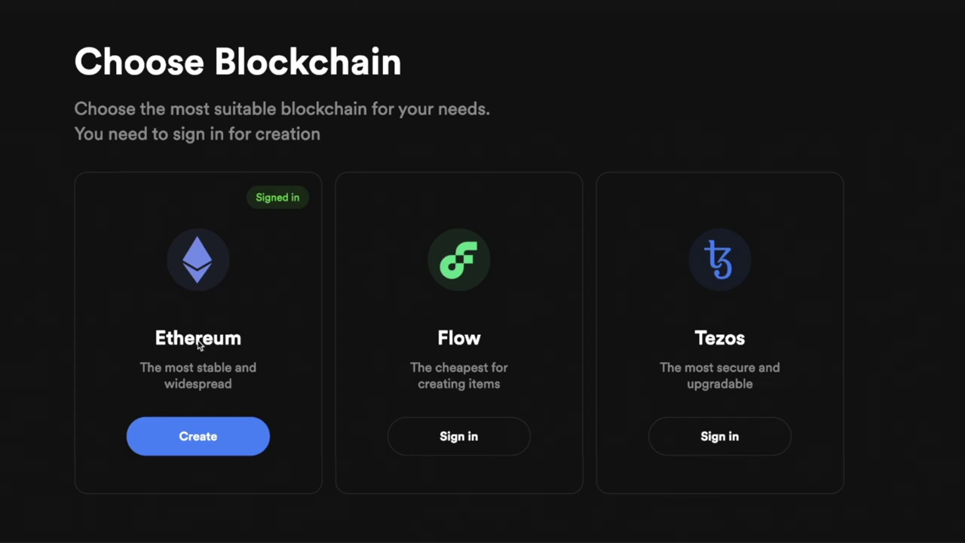
# Choose Ethereum as the blockchain and make the NFT a single item.
pyautogui.click(194, 441)
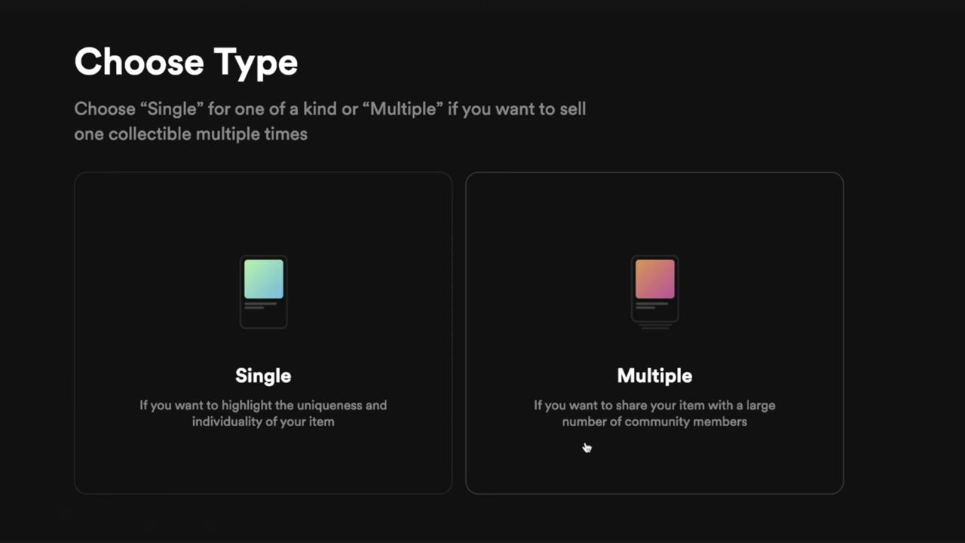
pyautogui.click(314, 324)
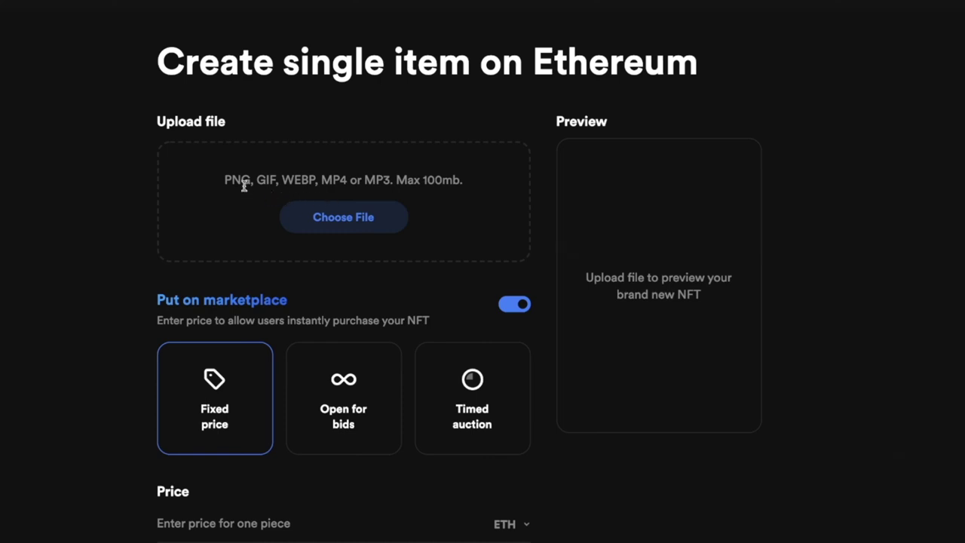
# Check the accepted file formats and drop the white lily photo into the upload area.
pyautogui.moveTo(224, 180); pyautogui.dragTo(467, 194)
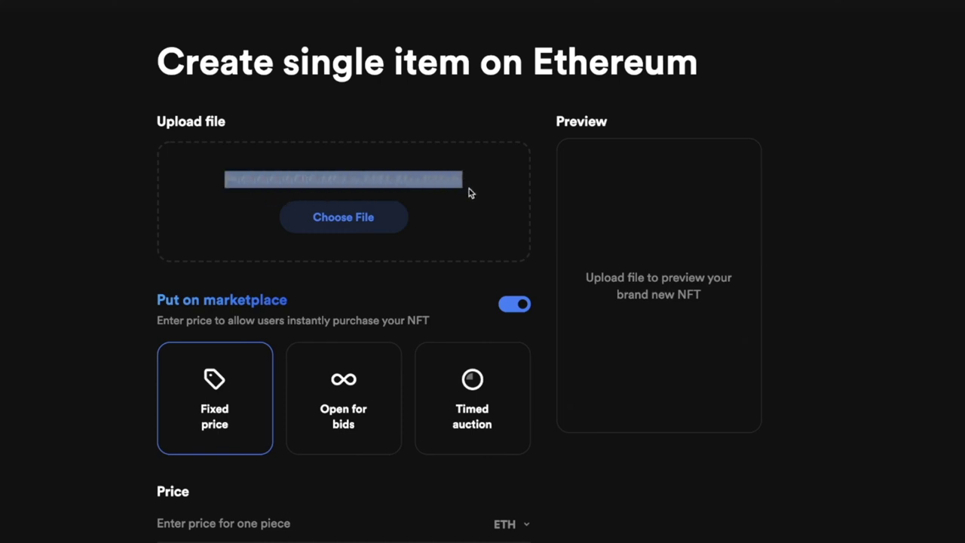
pyautogui.click(469, 193)
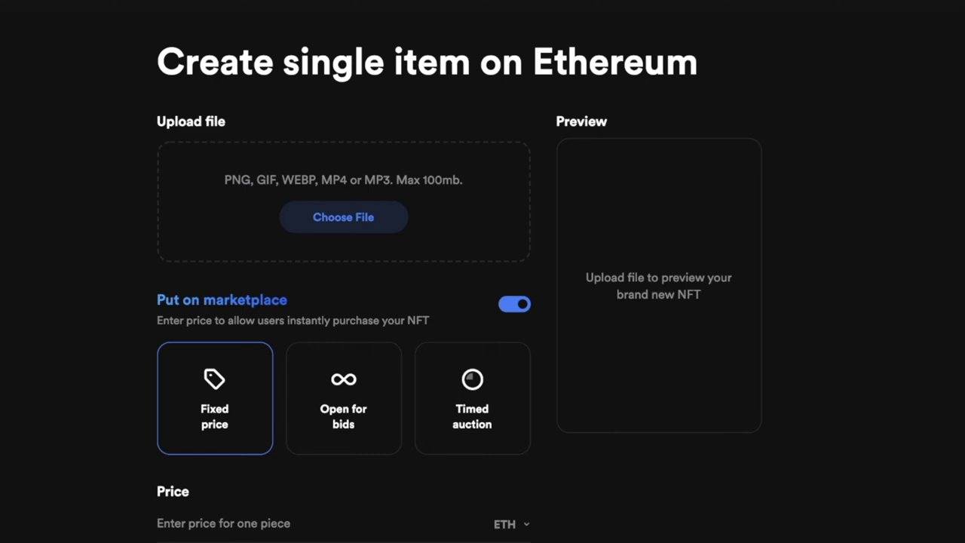
pyautogui.moveTo(148, 362); pyautogui.dragTo(331, 223)
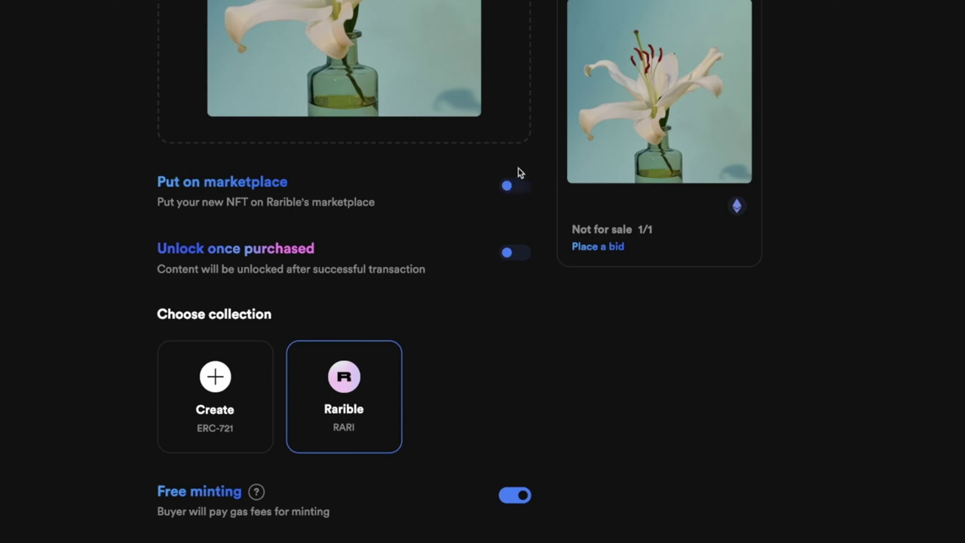
# Turn marketplace listing on and enter a fixed price of 0.002 ETH.
pyautogui.click(517, 187)
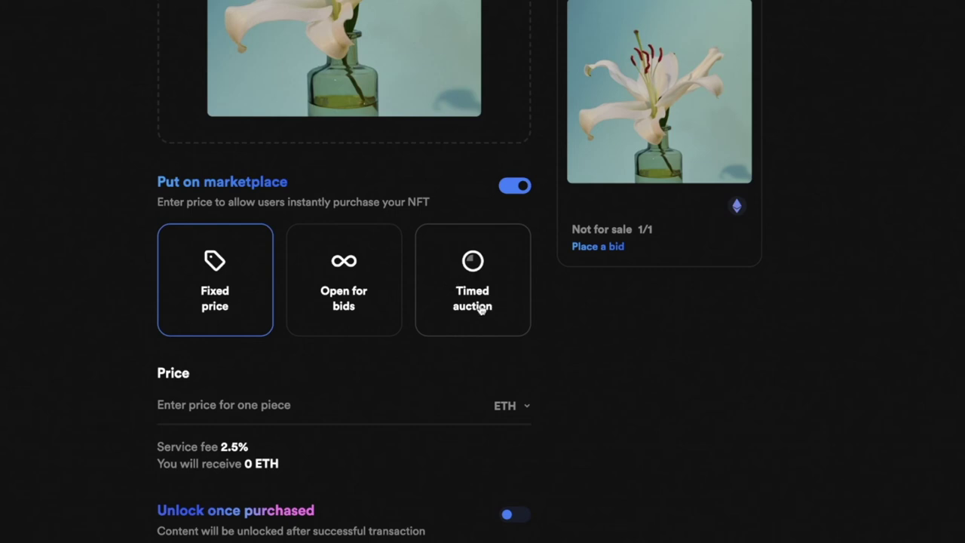
pyautogui.scroll(-1, 387, 348)
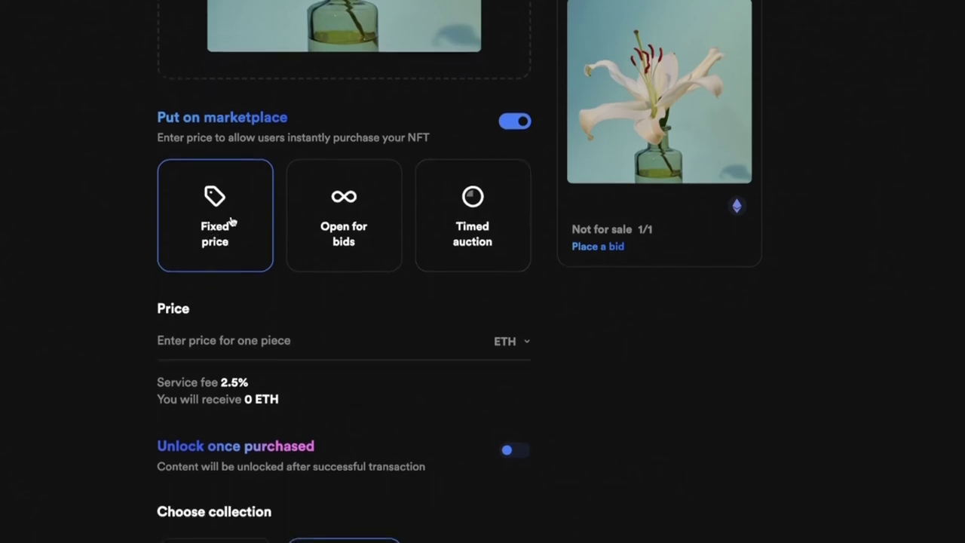
pyautogui.scroll(-2, 302, 294)
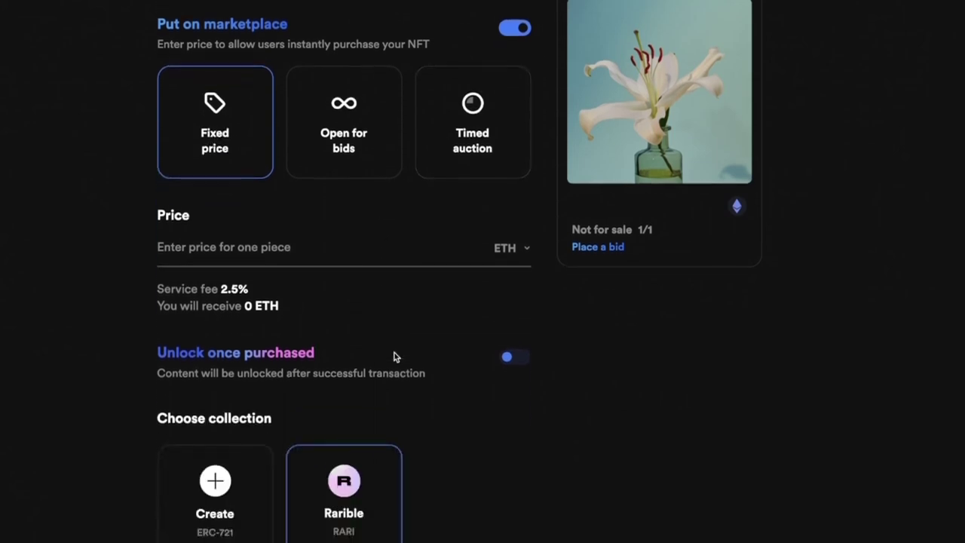
pyautogui.click(236, 252)
pyautogui.write('0')
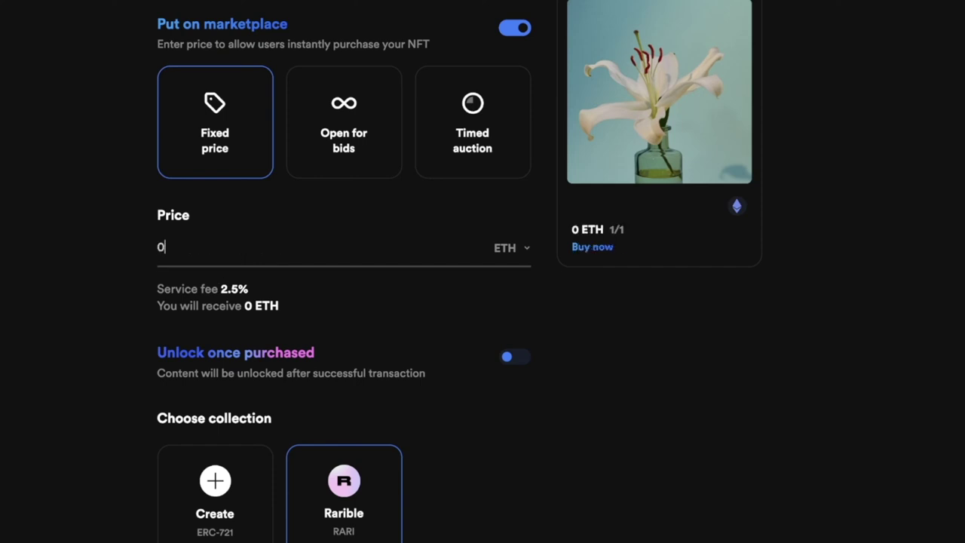
pyautogui.write('.002')
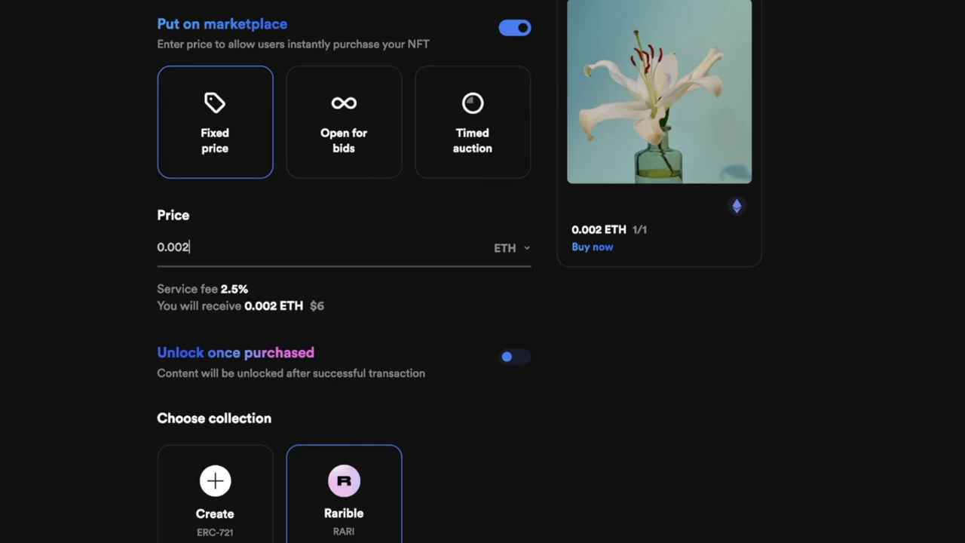
# Review the payout's dollar value and the 2.5% service fee.
pyautogui.doubleClick(321, 306)
pyautogui.click(335, 313)
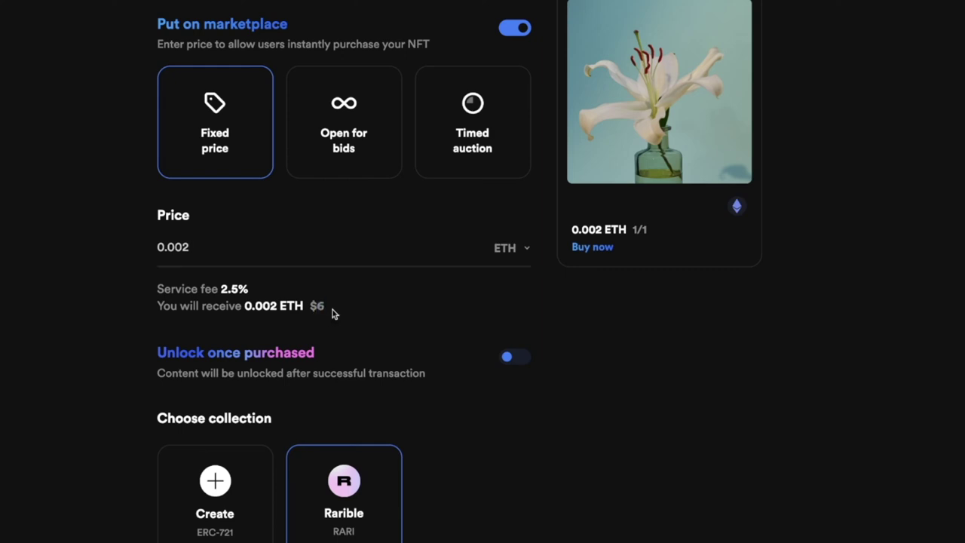
pyautogui.moveTo(221, 289); pyautogui.dragTo(246, 294)
pyautogui.click(517, 249)
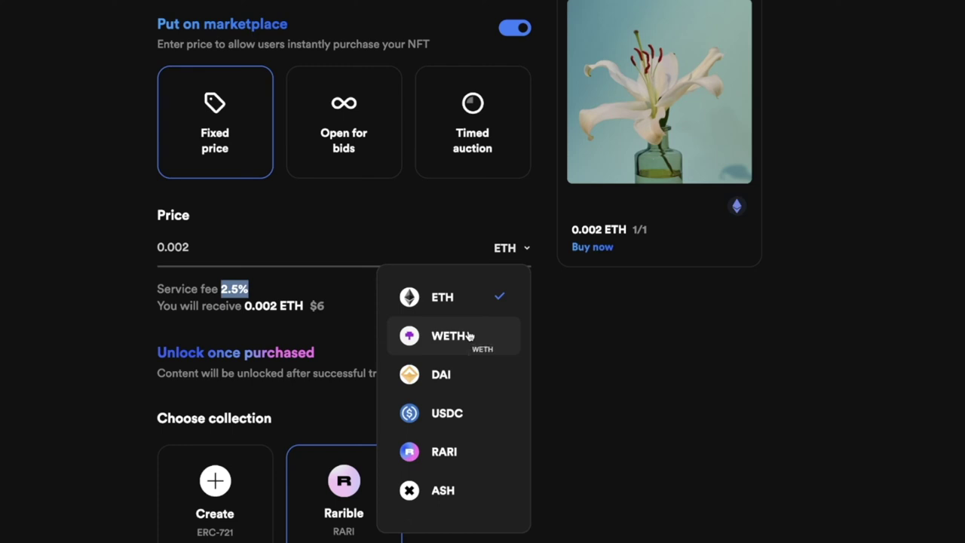
pyautogui.scroll(-3, 301, 129)
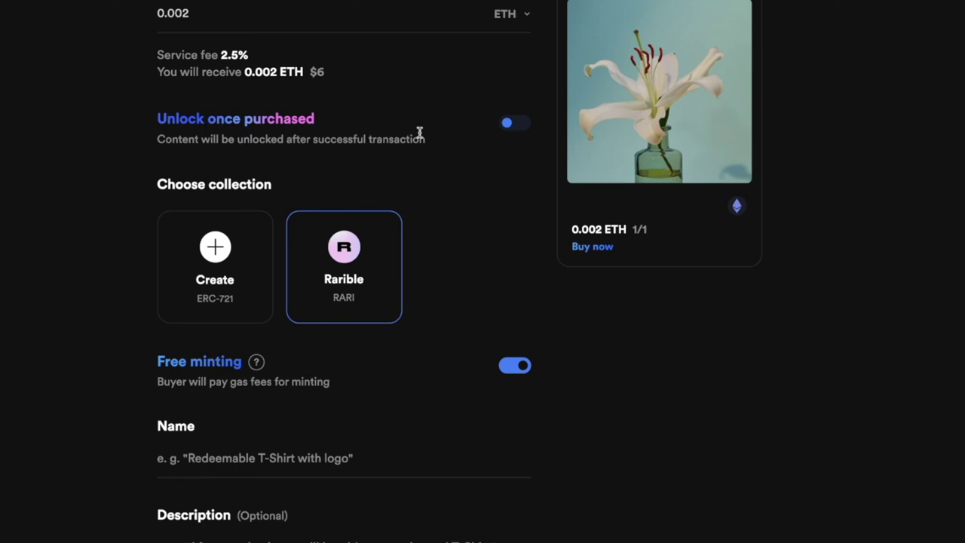
pyautogui.click(508, 123)
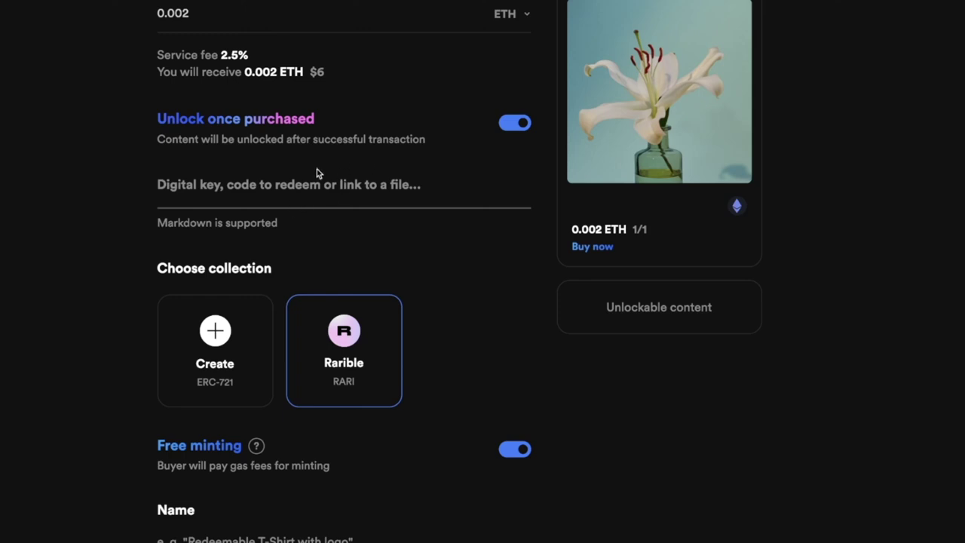
pyautogui.click(516, 125)
pyautogui.scroll(-1, 221, 168)
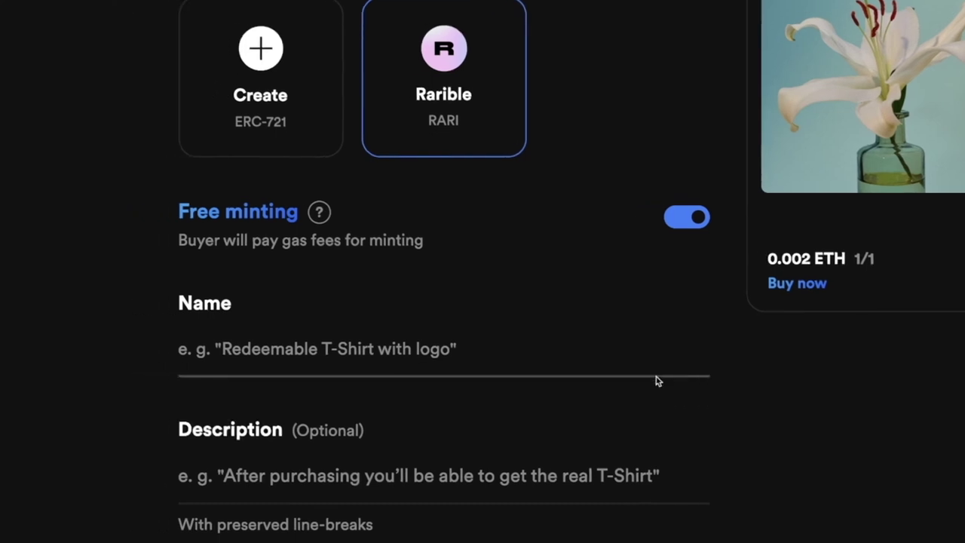
pyautogui.moveTo(319, 212)
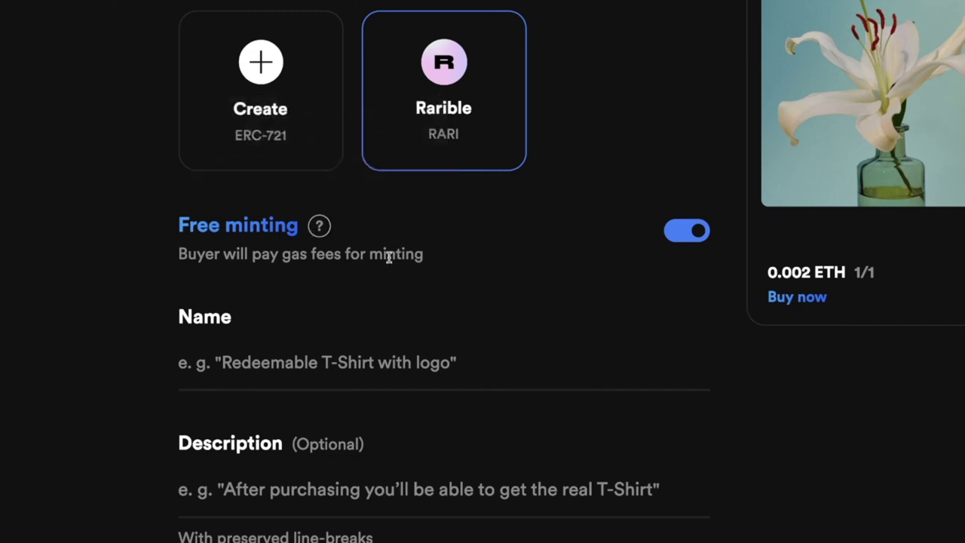
pyautogui.click(687, 242)
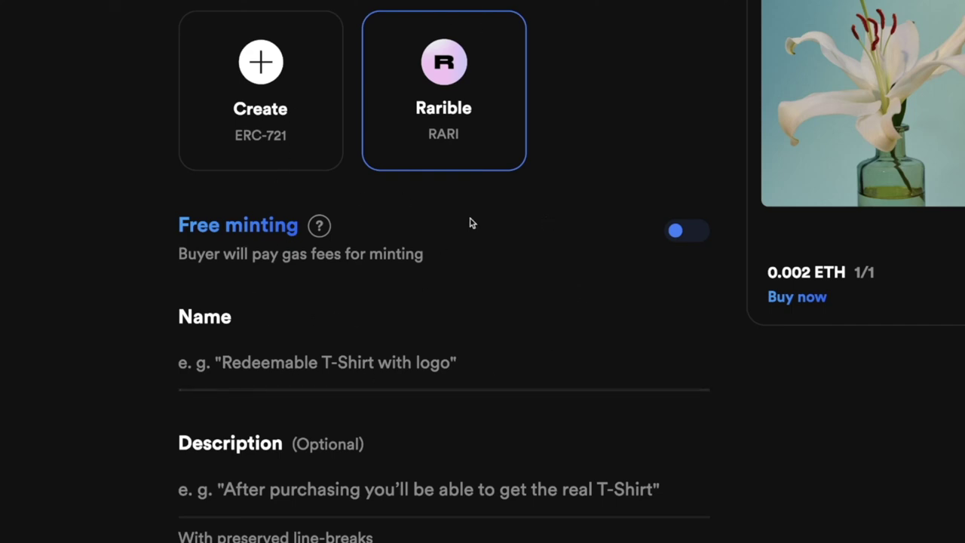
pyautogui.moveTo(325, 228)
pyautogui.click(680, 231)
# Enter 'Flower Pot #21' as the NFT's name.
pyautogui.scroll(-3, 310, 118)
pyautogui.click(309, 119)
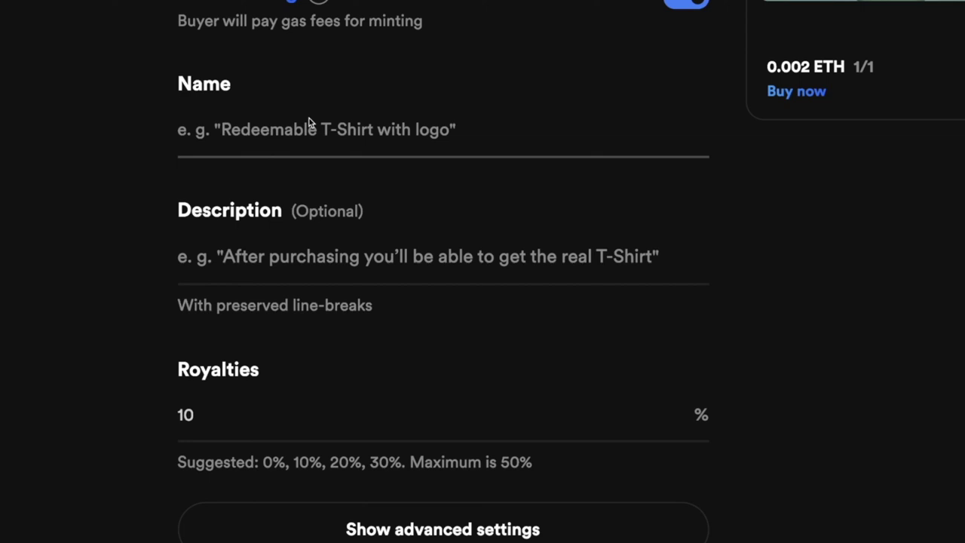
pyautogui.write('Flower ')
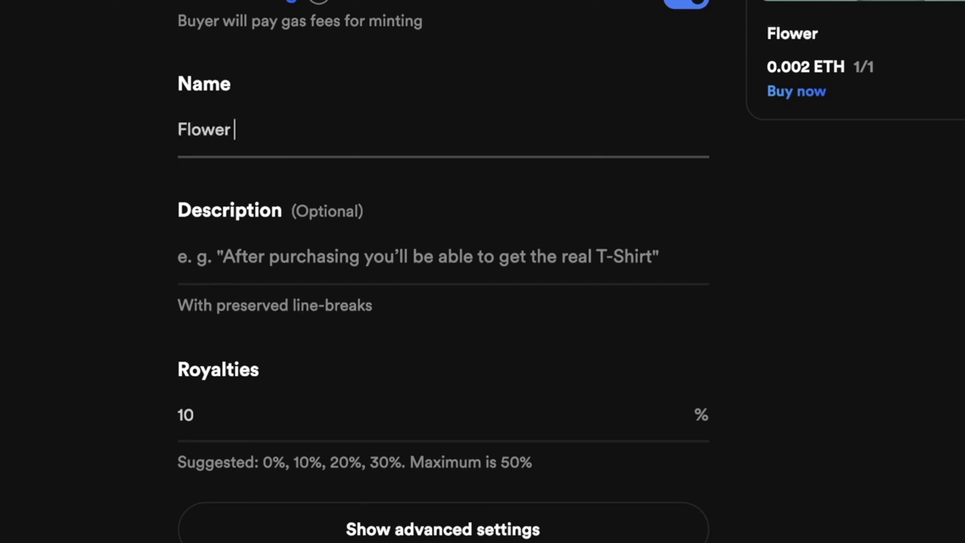
pyautogui.write('Pot #21')
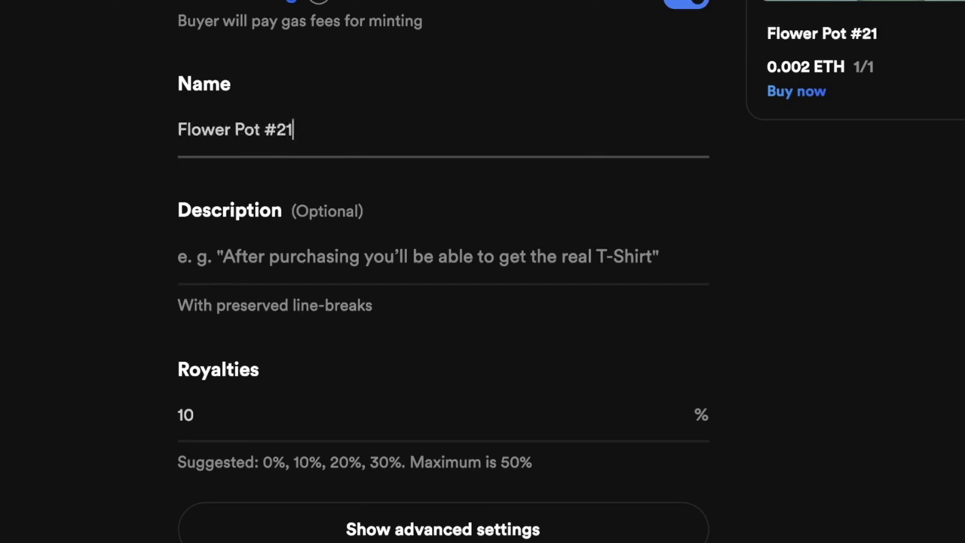
pyautogui.click(298, 256)
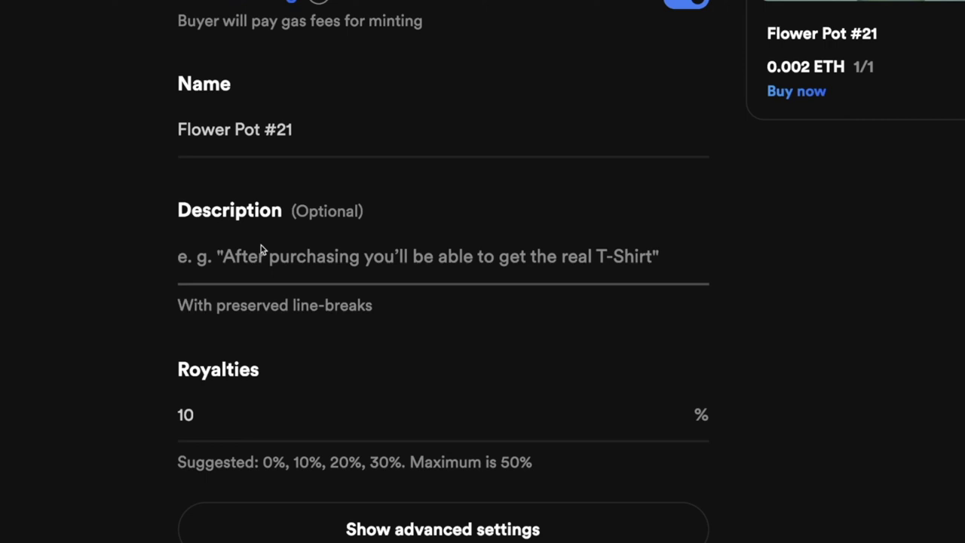
# Replace the 10% royalties with 5%, leaving the description empty.
pyautogui.scroll(-2, 203, 424)
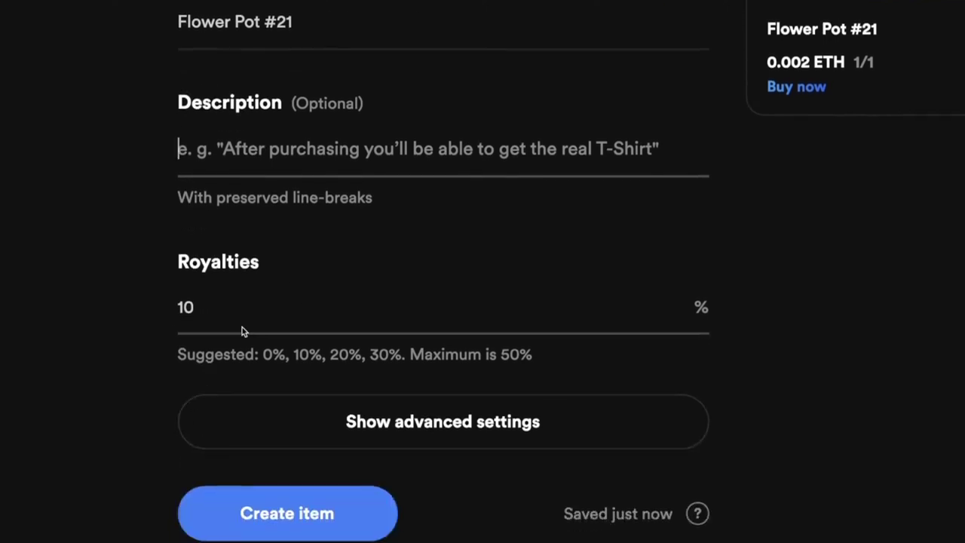
pyautogui.click(205, 307)
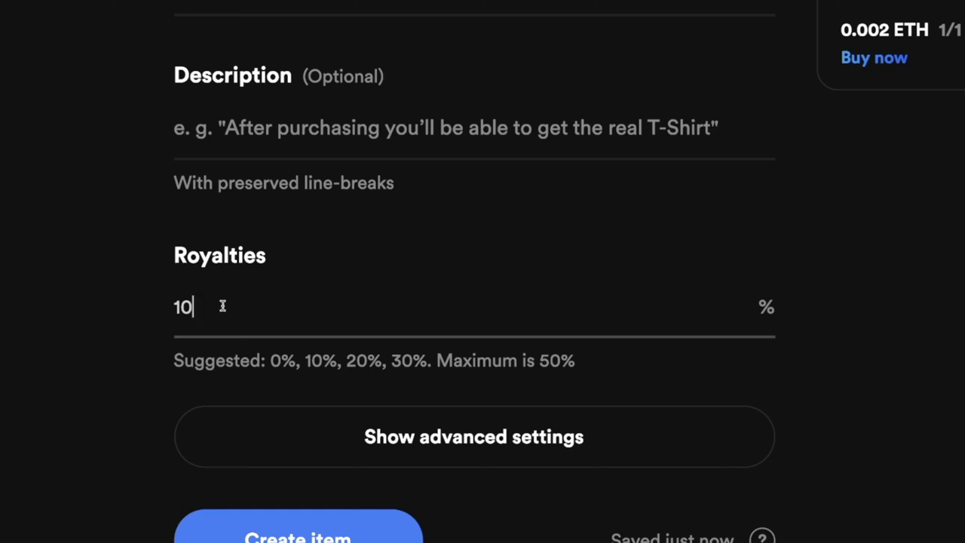
pyautogui.write('5')
pyautogui.click(155, 284)
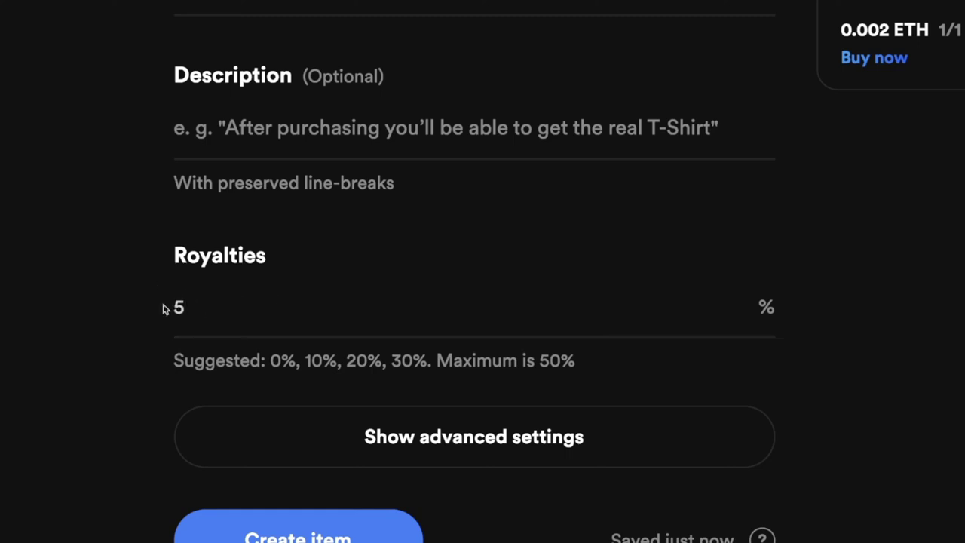
pyautogui.scroll(-2, 308, 482)
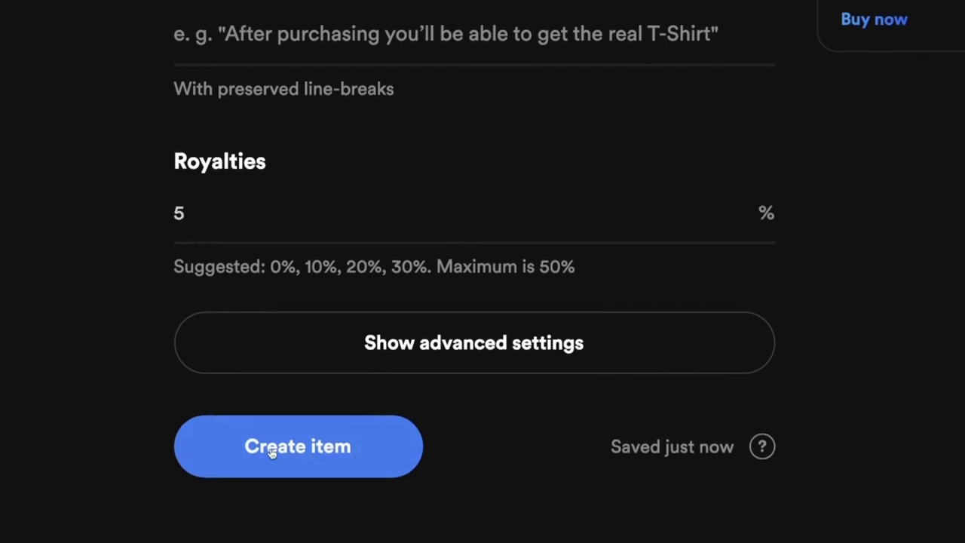
# Create the Flower Pot #21 item, signing the MetaMask mint and sale-listing requests.
pyautogui.click(289, 459)
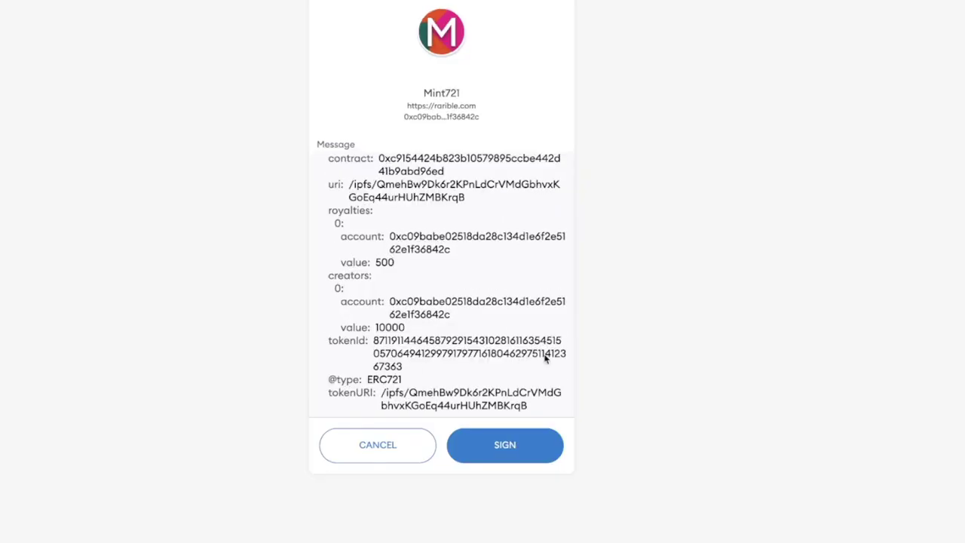
pyautogui.click(517, 447)
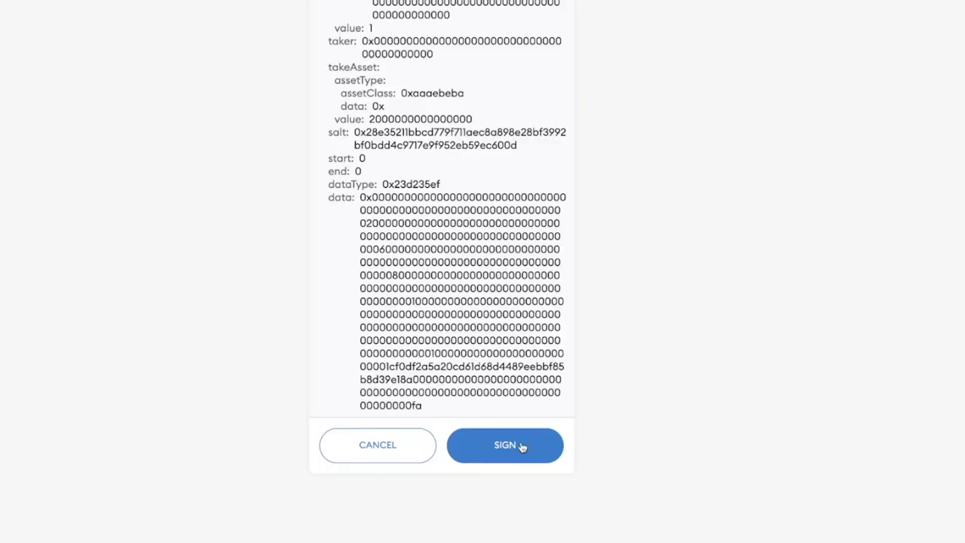
pyautogui.click(520, 445)
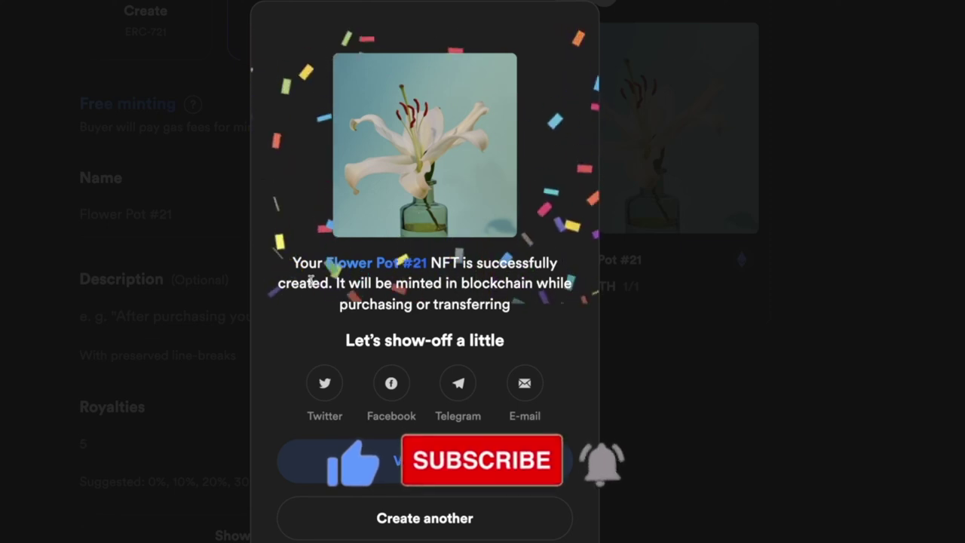
# Read the minting-time note and show the Blocto wallet download QR code.
pyautogui.moveTo(335, 285); pyautogui.dragTo(520, 311)
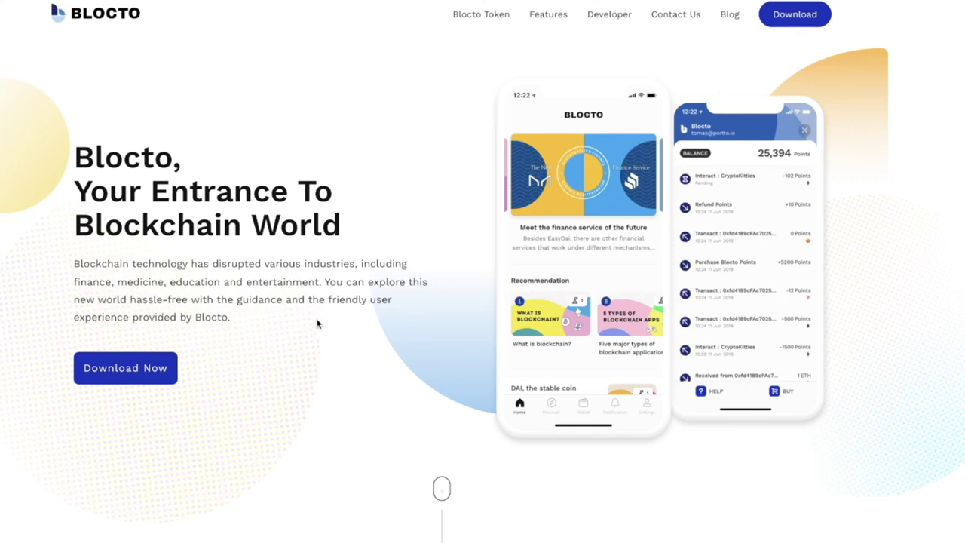
pyautogui.click(125, 371)
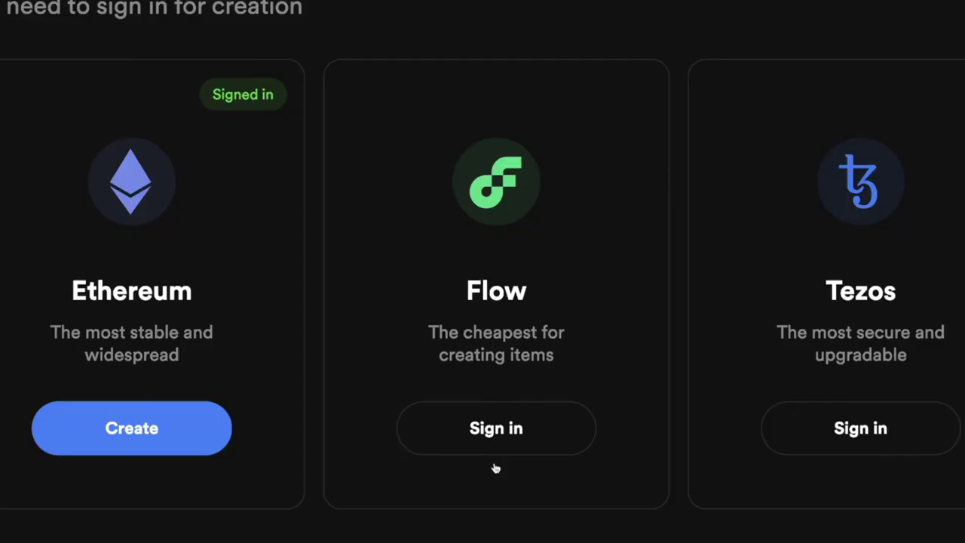
# Sign in to Flow with the Blocto wallet, confirm the account for rarible.com, and start a single Flow item.
pyautogui.click(495, 447)
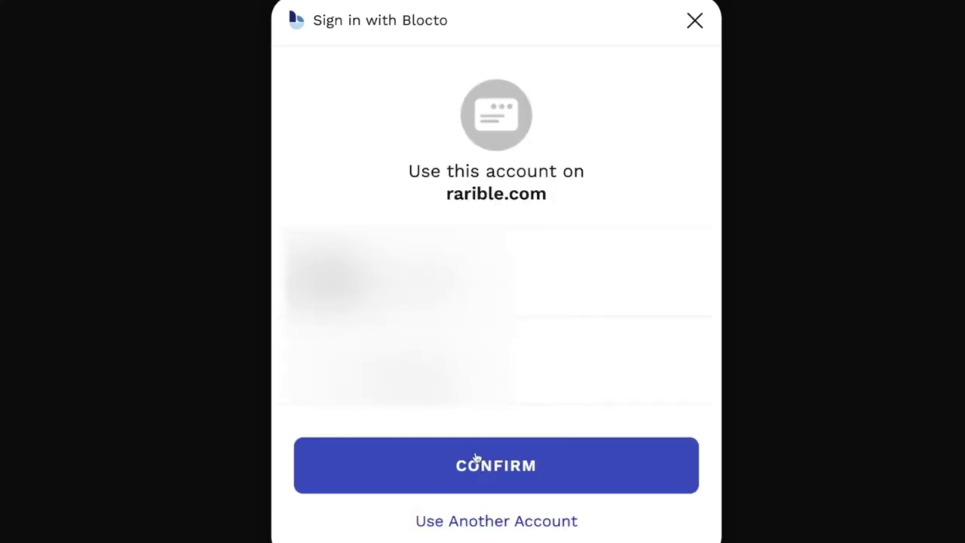
pyautogui.click(476, 460)
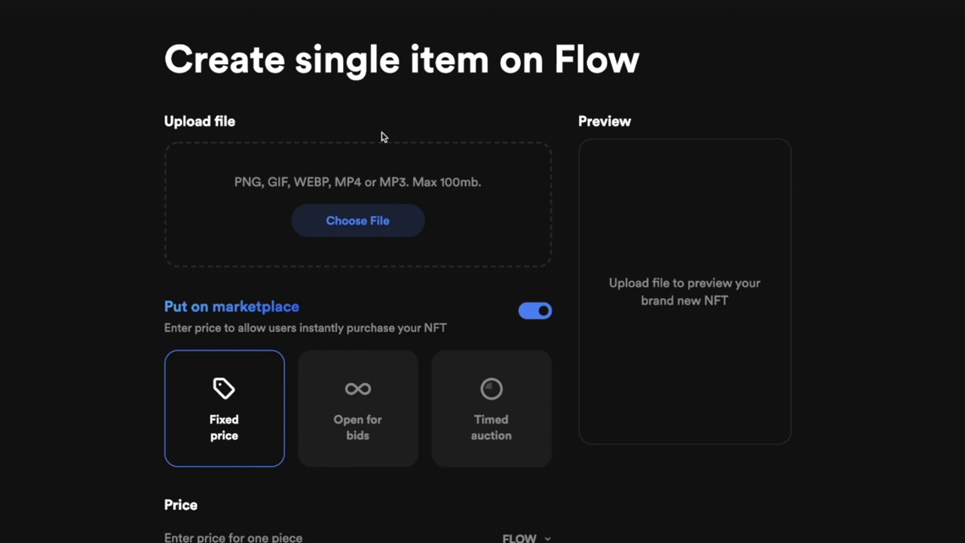
# Upload the lily photo as the Flow item's file and switch Put on marketplace off.
pyautogui.scroll(-1, 267, 170)
pyautogui.scroll(1, 267, 170)
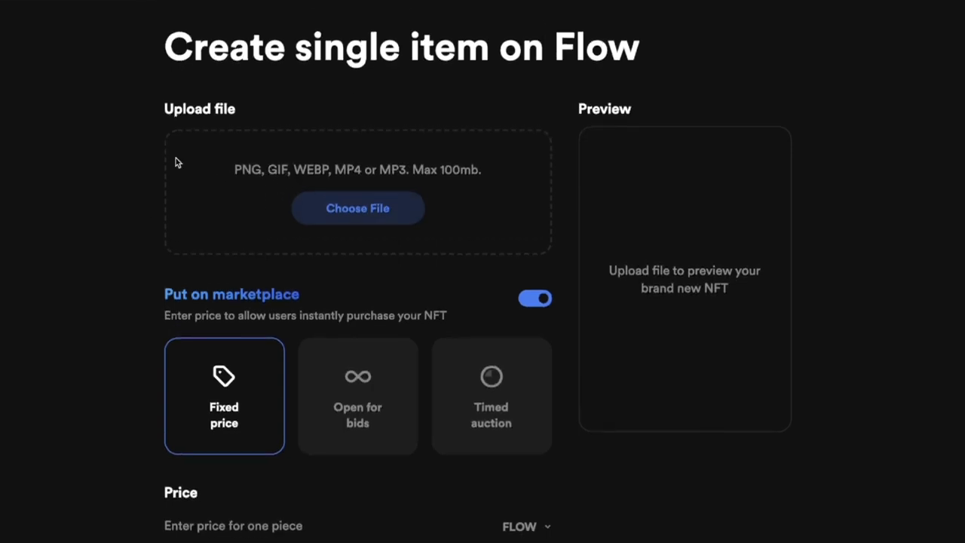
pyautogui.moveTo(155, 354); pyautogui.dragTo(260, 241)
pyautogui.scroll(-5, 259, 241)
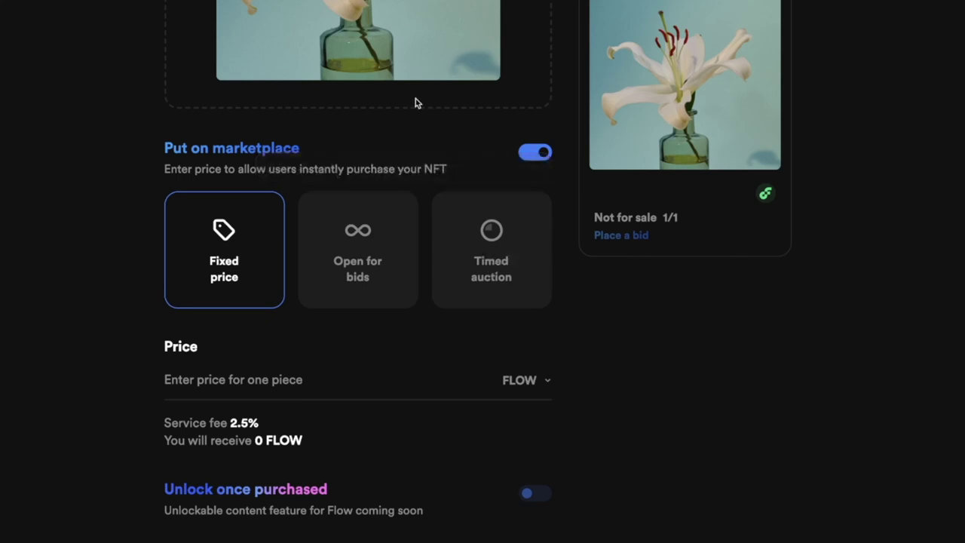
pyautogui.click(532, 155)
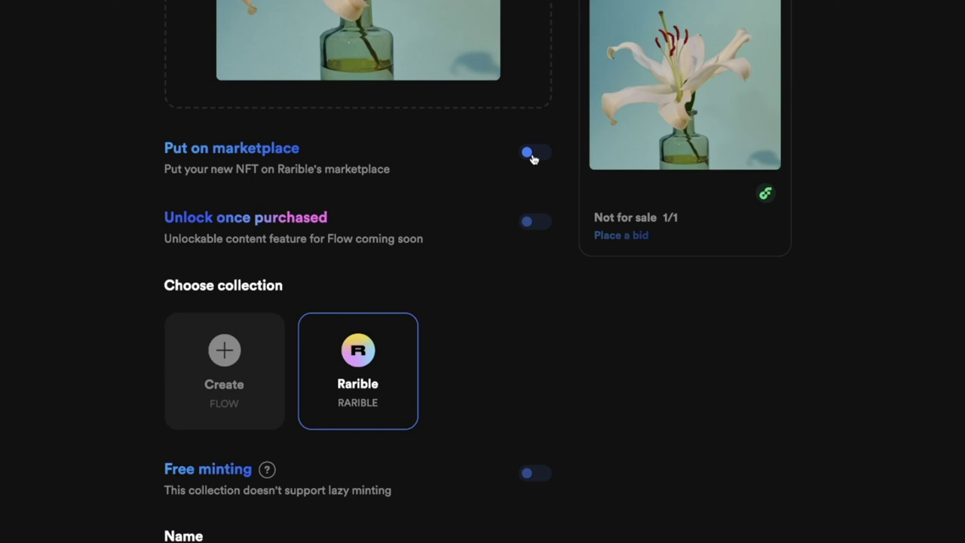
# Turn marketplace listing back on with a fixed price of 0.009, keeping FLOW as currency.
pyautogui.click(532, 155)
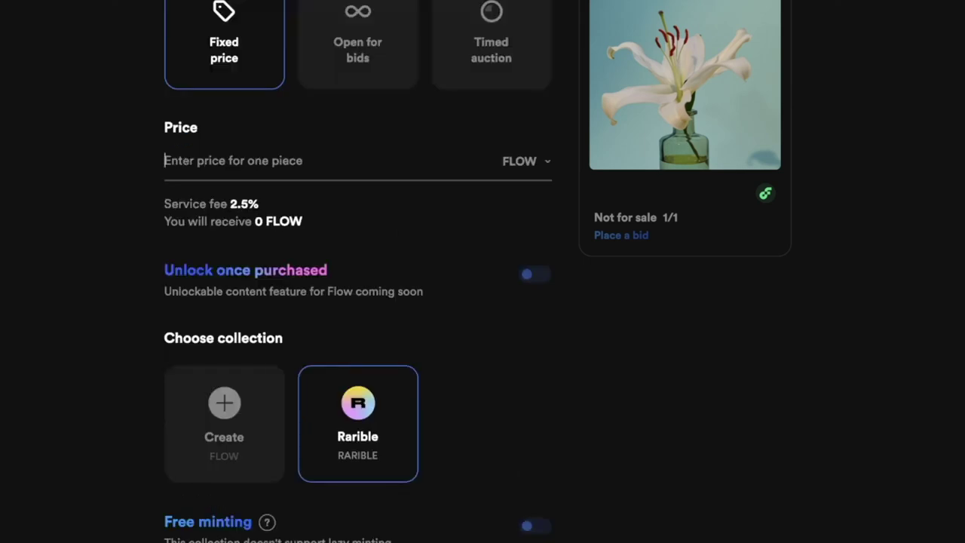
pyautogui.write('0.009')
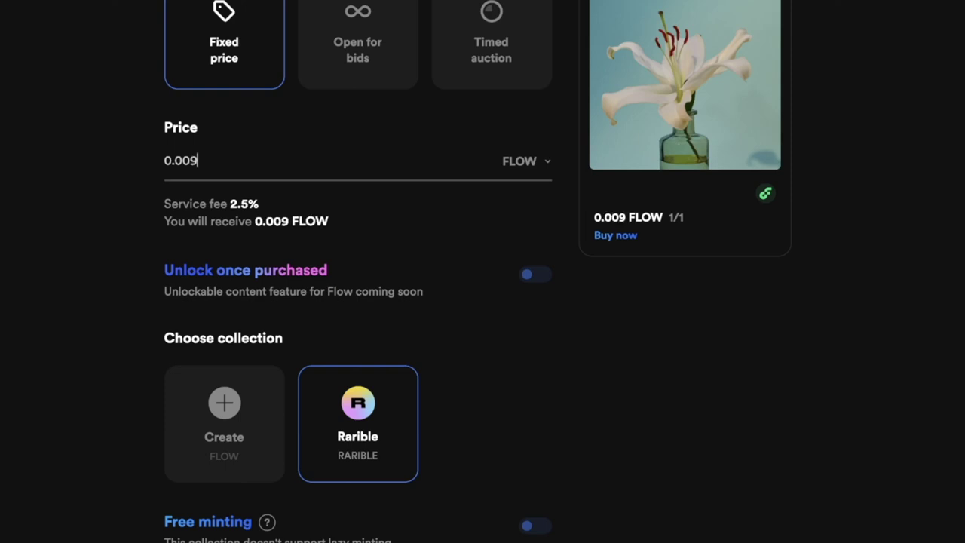
pyautogui.click(543, 159)
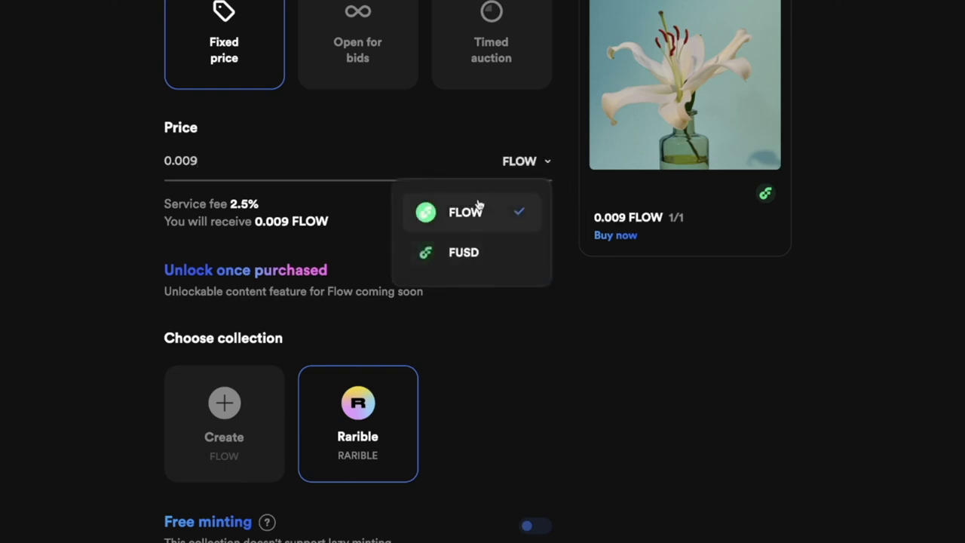
pyautogui.click(304, 239)
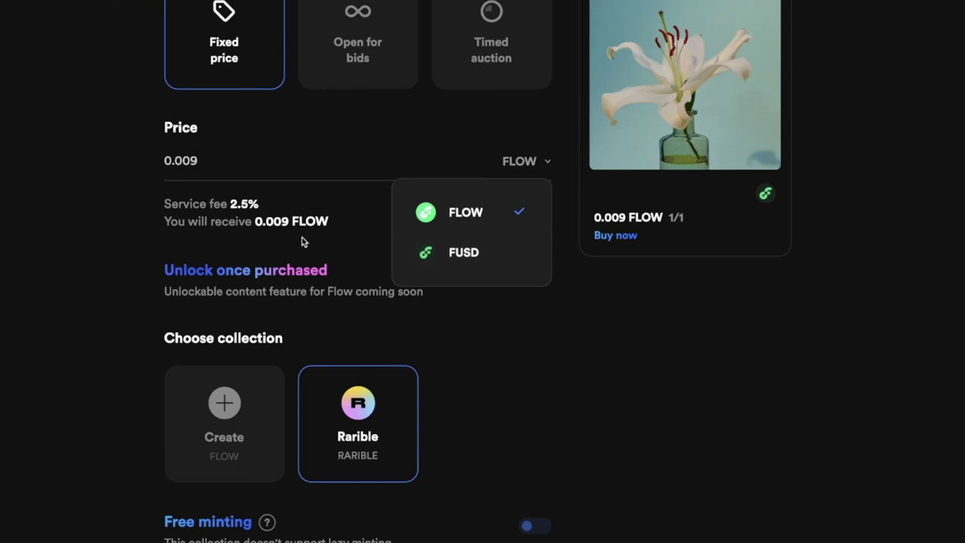
pyautogui.moveTo(230, 205); pyautogui.dragTo(269, 206)
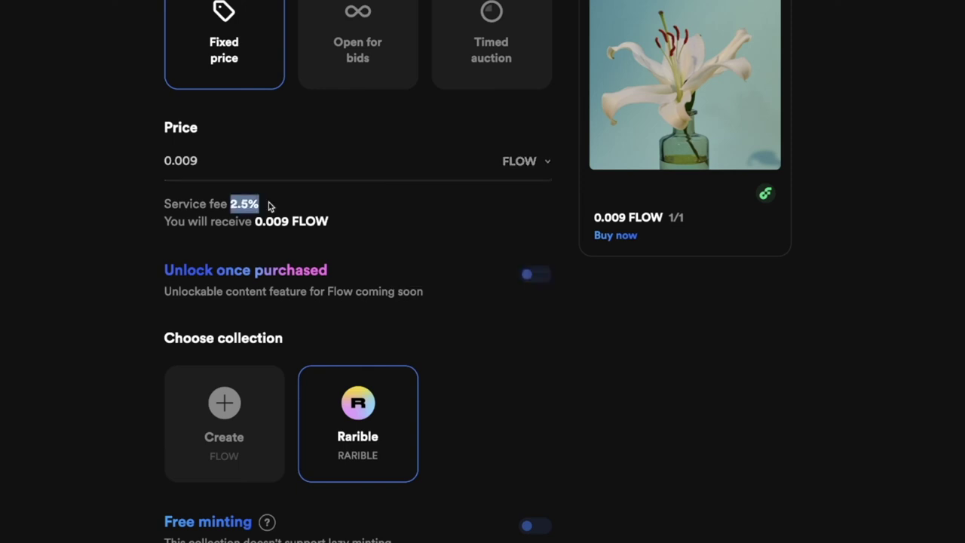
pyautogui.scroll(-3, 269, 206)
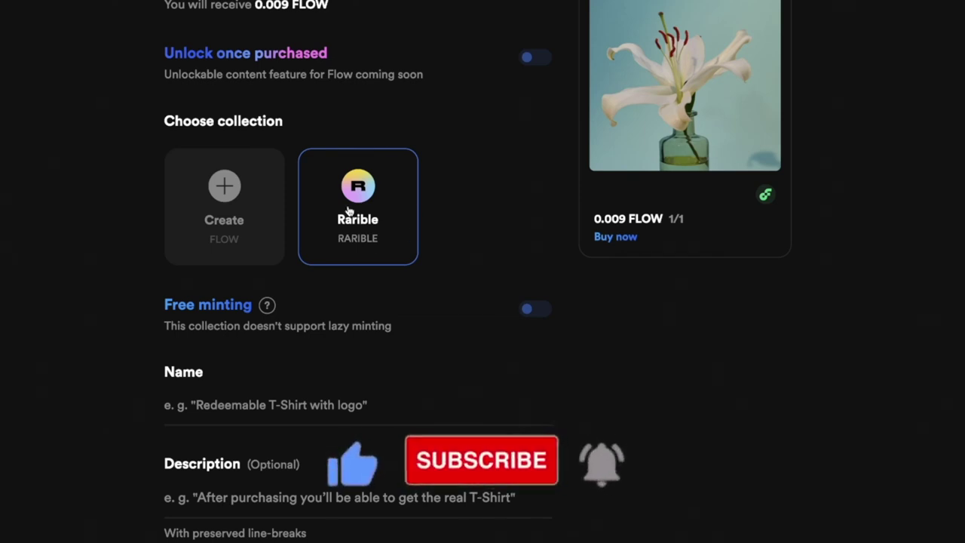
# Name the item 'Flow 22'.
pyautogui.scroll(-2, 348, 210)
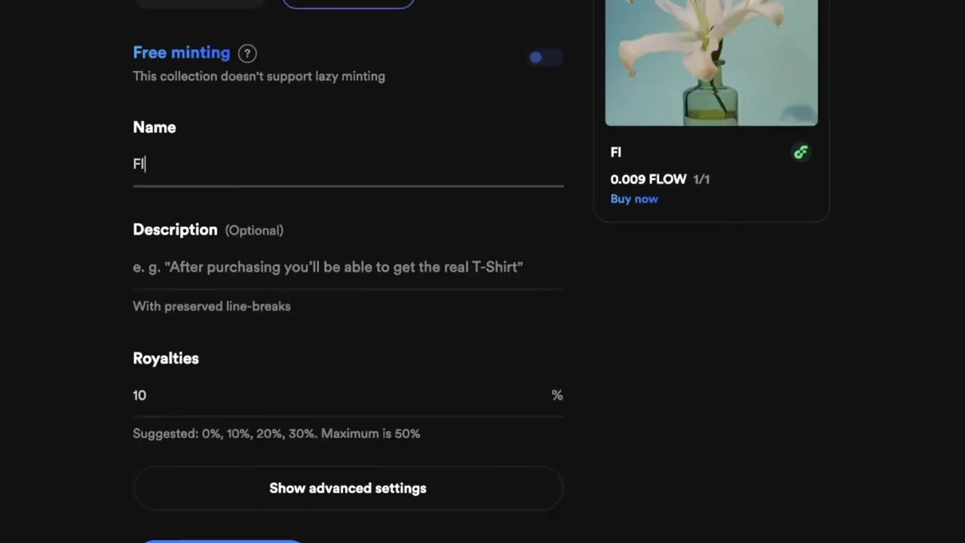
pyautogui.press('BackSpace')
pyautogui.press('BackSpace')
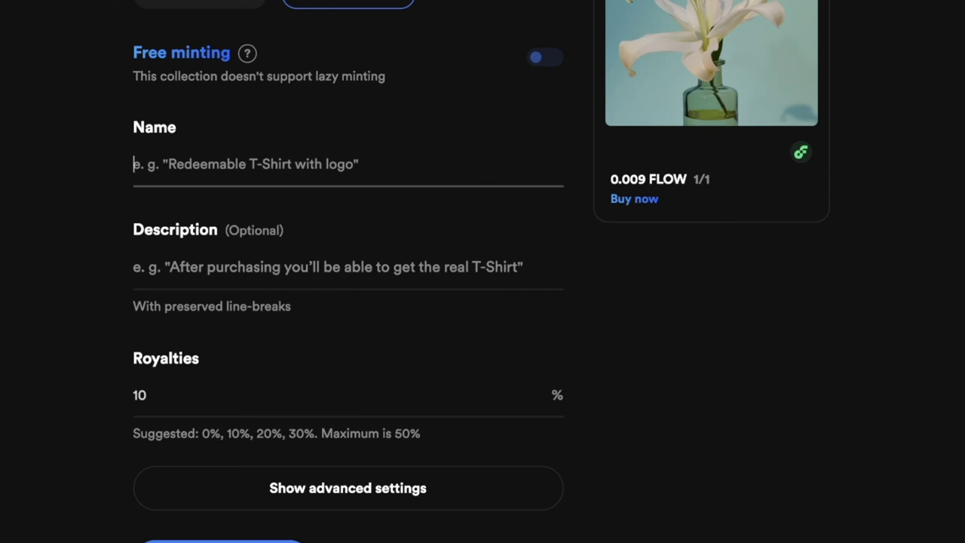
pyautogui.write('Flow 22')
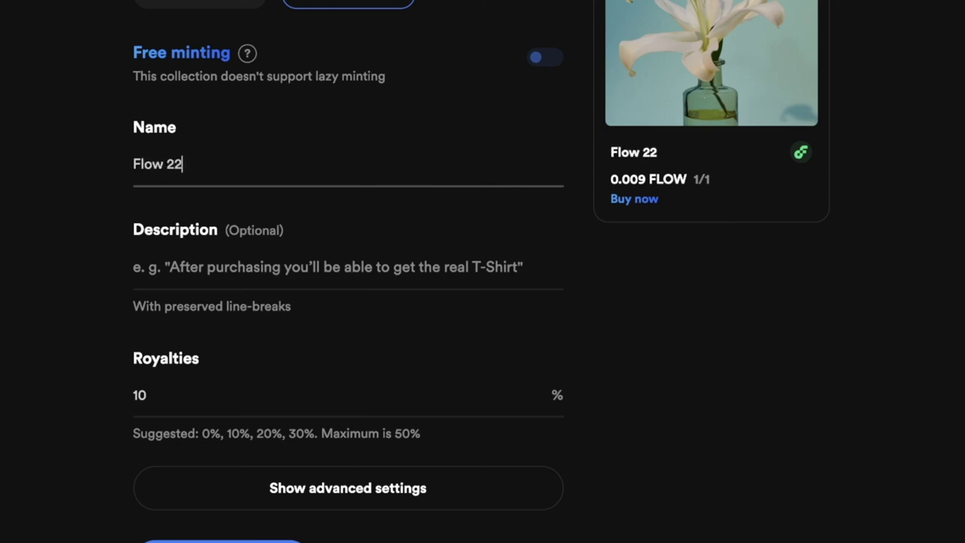
pyautogui.click(265, 279)
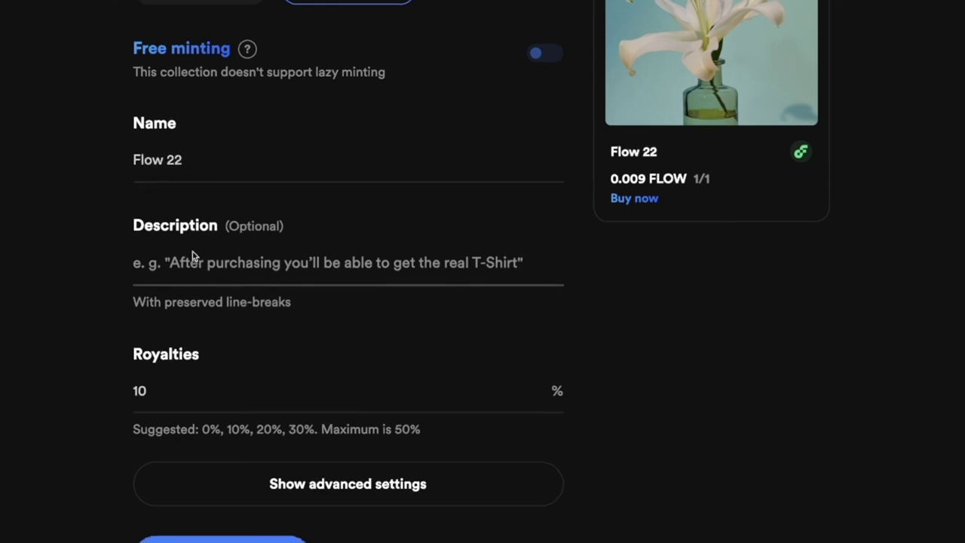
# Change royalties from 10 to 5 and expand the advanced settings.
pyautogui.scroll(-1, 233, 320)
pyautogui.click(168, 305)
pyautogui.press('BackSpace')
pyautogui.press('BackSpace')
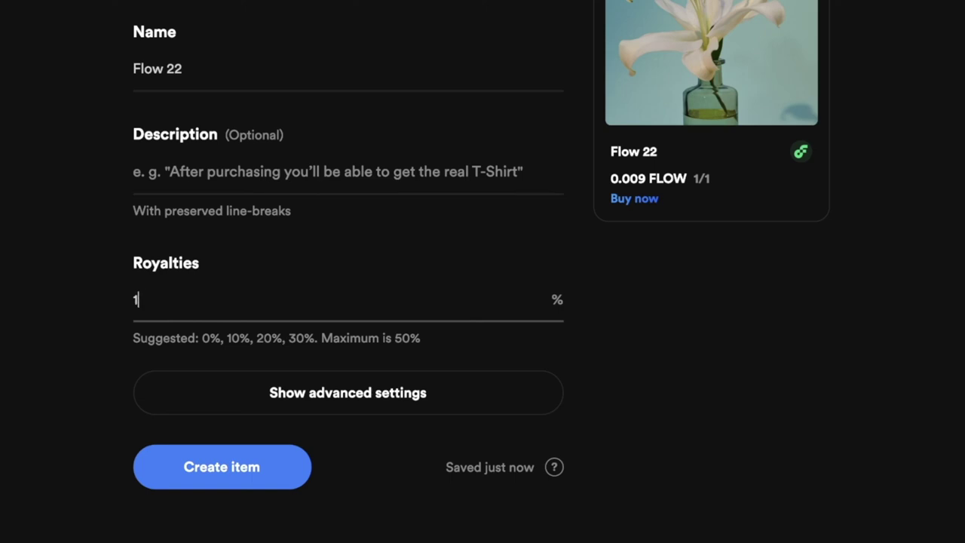
pyautogui.write('5')
pyautogui.scroll(-1, 205, 321)
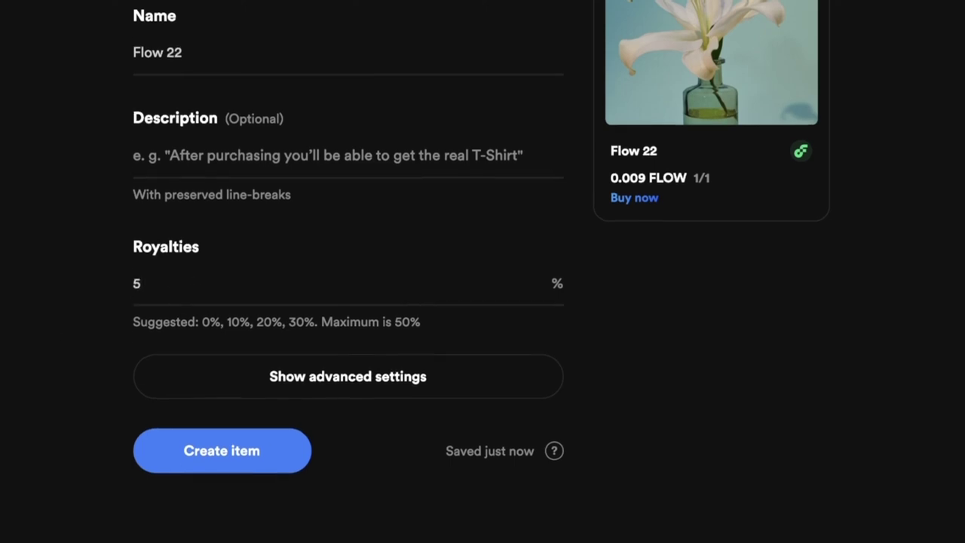
pyautogui.click(300, 398)
pyautogui.scroll(-2, 305, 397)
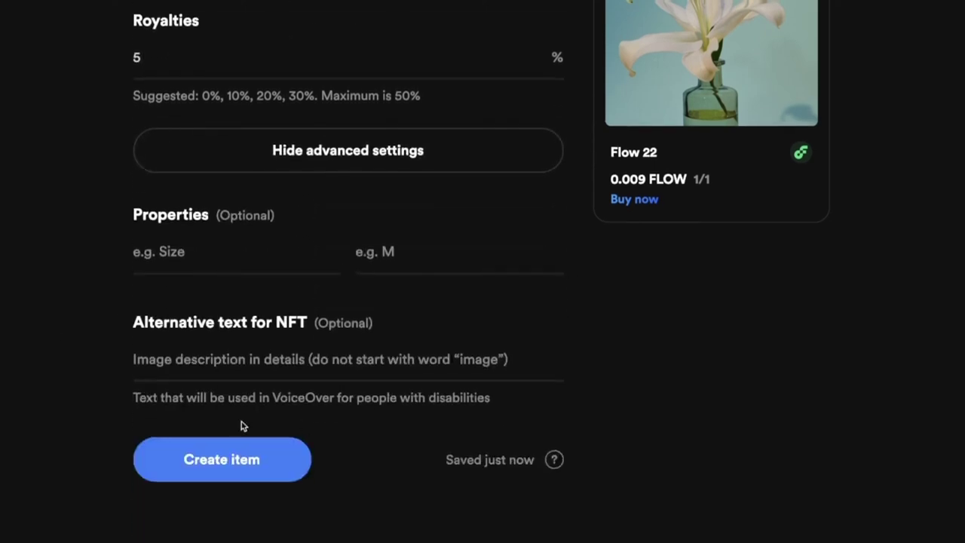
# Create the Flow 22 item and approve both Blocto signature requests, with no transaction fee.
pyautogui.click(216, 463)
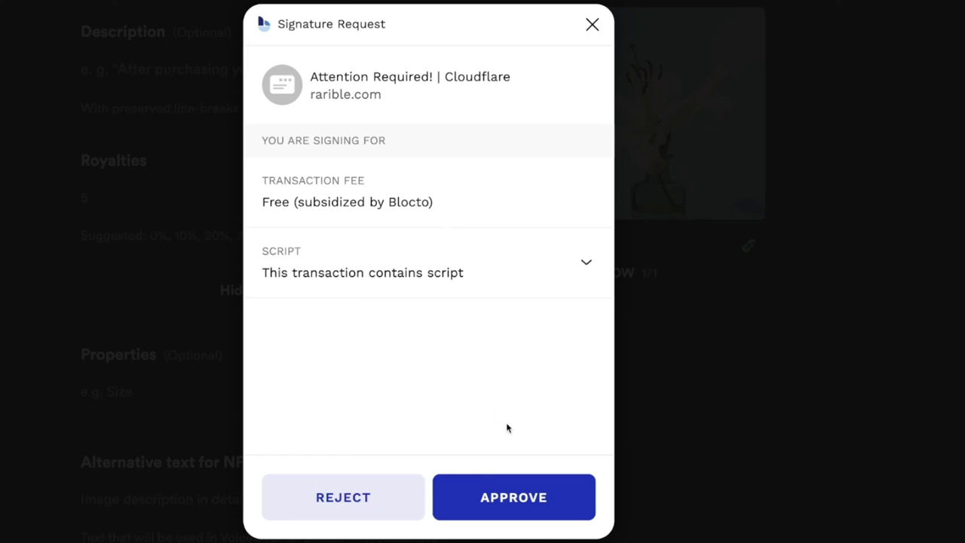
pyautogui.click(529, 498)
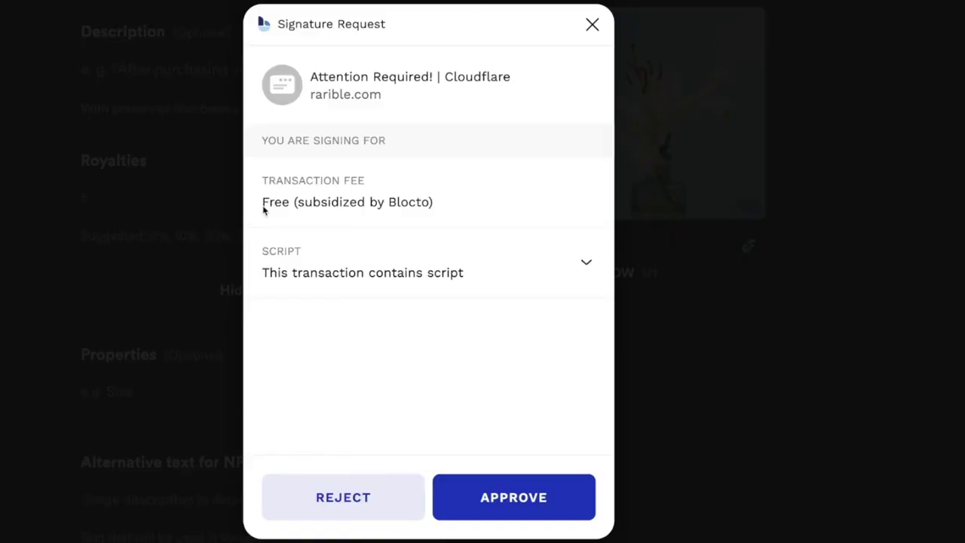
pyautogui.moveTo(262, 205); pyautogui.dragTo(442, 211)
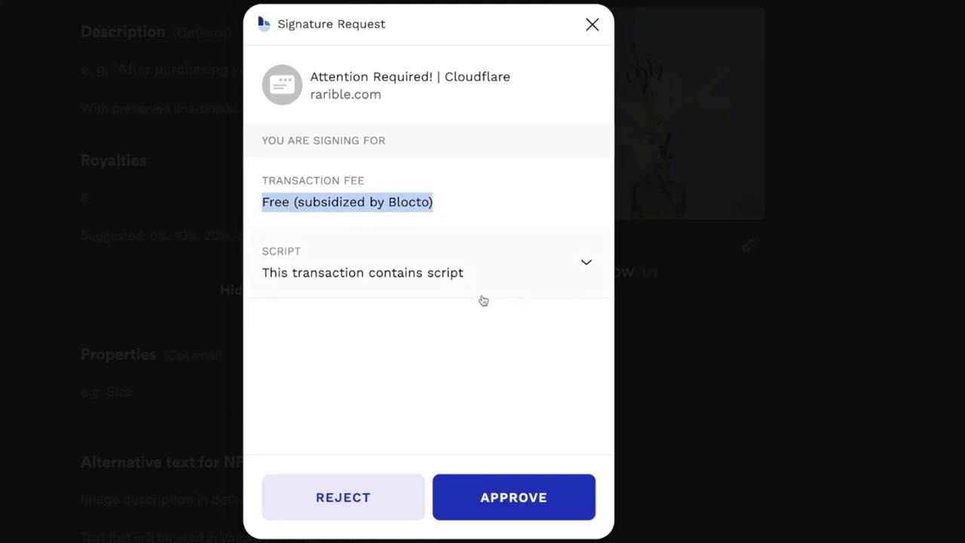
pyautogui.click(522, 501)
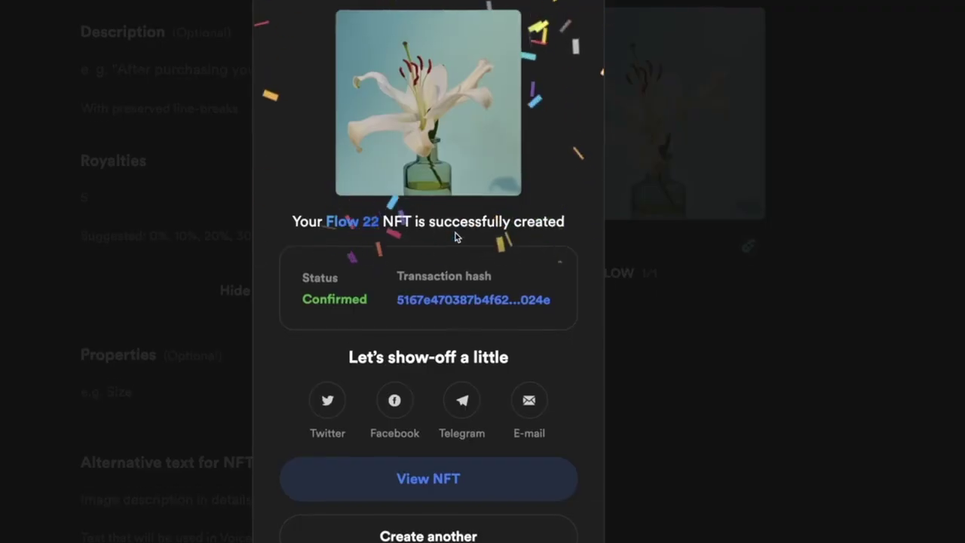
pyautogui.scroll(1, 454, 280)
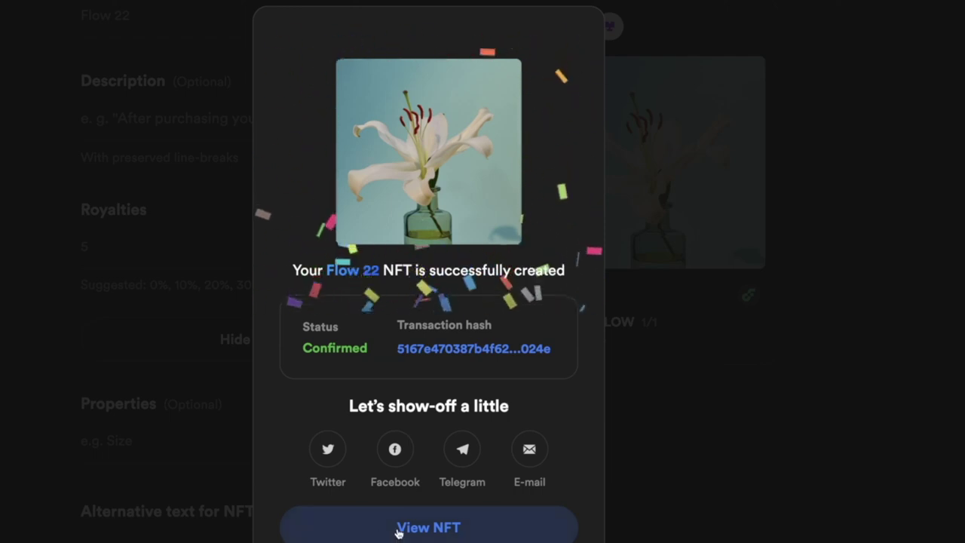
# Go to the Flow 22 NFT's item page with View NFT in the success panel.
pyautogui.scroll(-3, 494, 526)
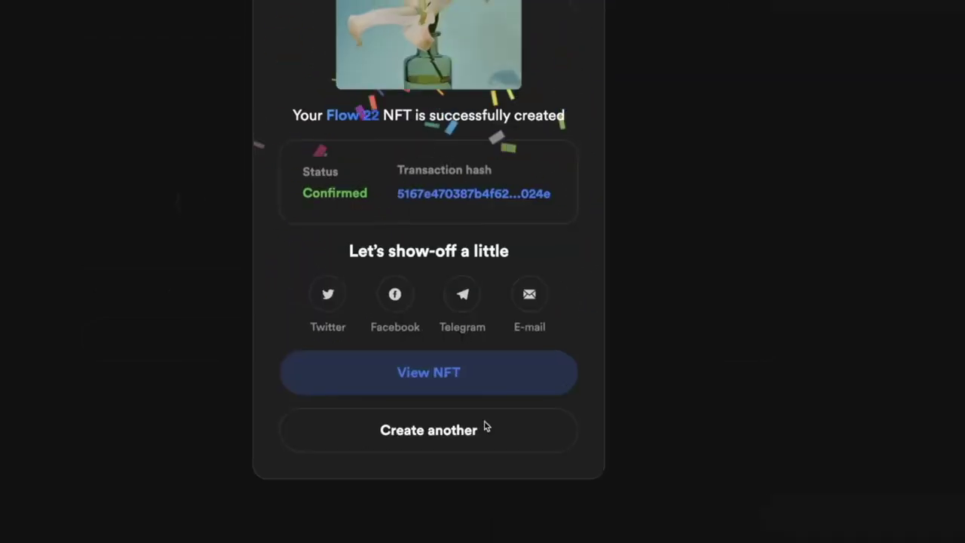
pyautogui.click(394, 369)
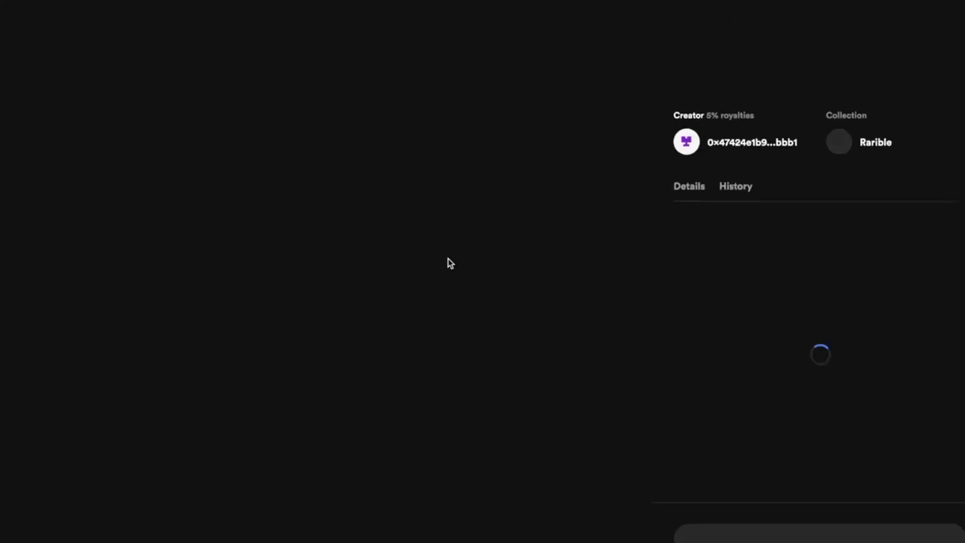